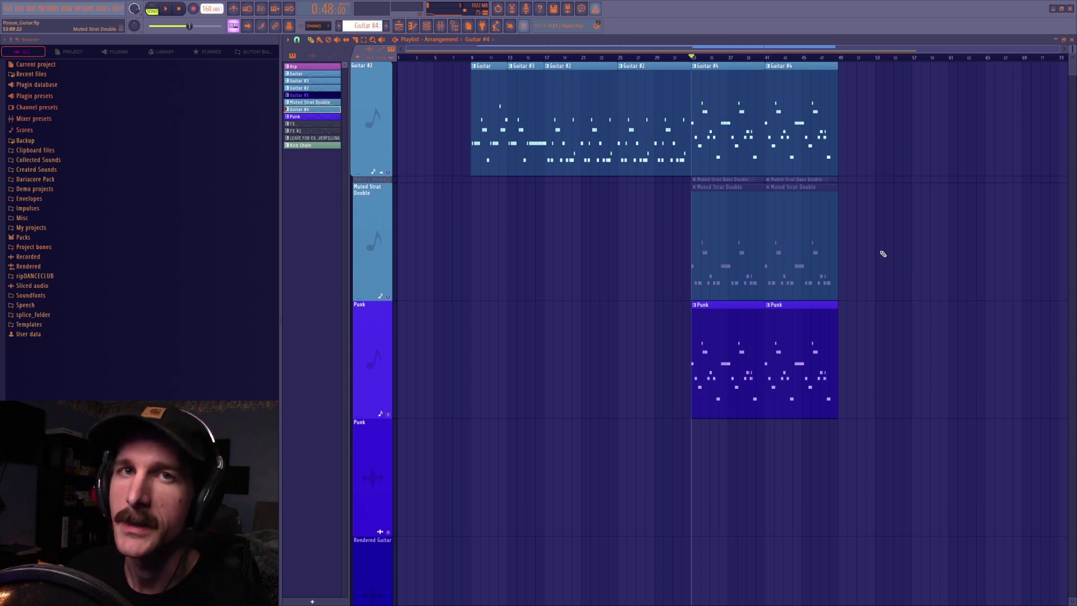
Play the layered guitar parts from bar 33, restart playback once, then stop
key(space)
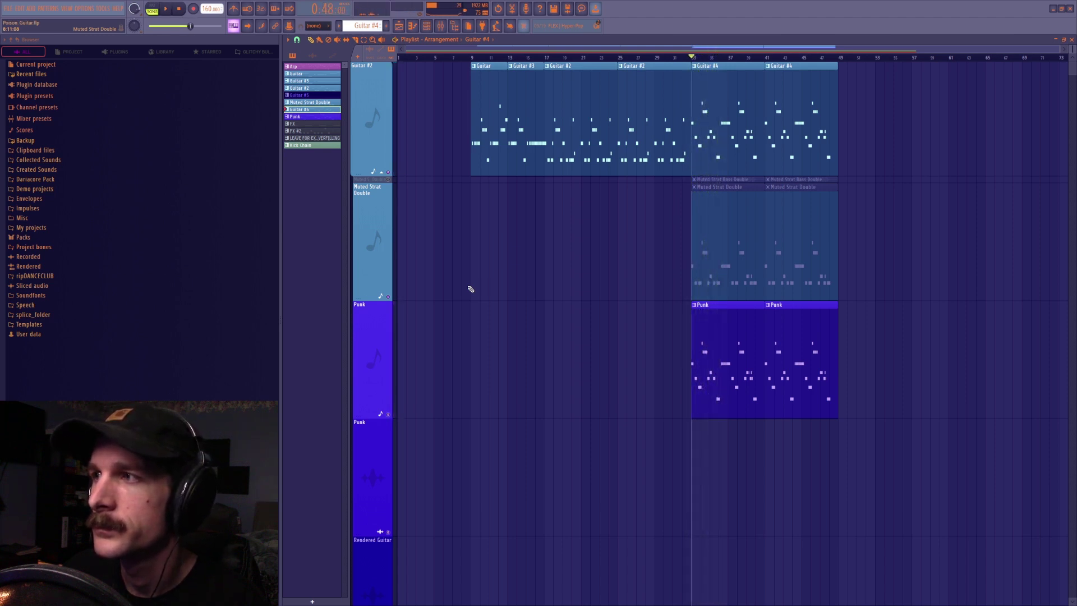
key(space)
key(space)
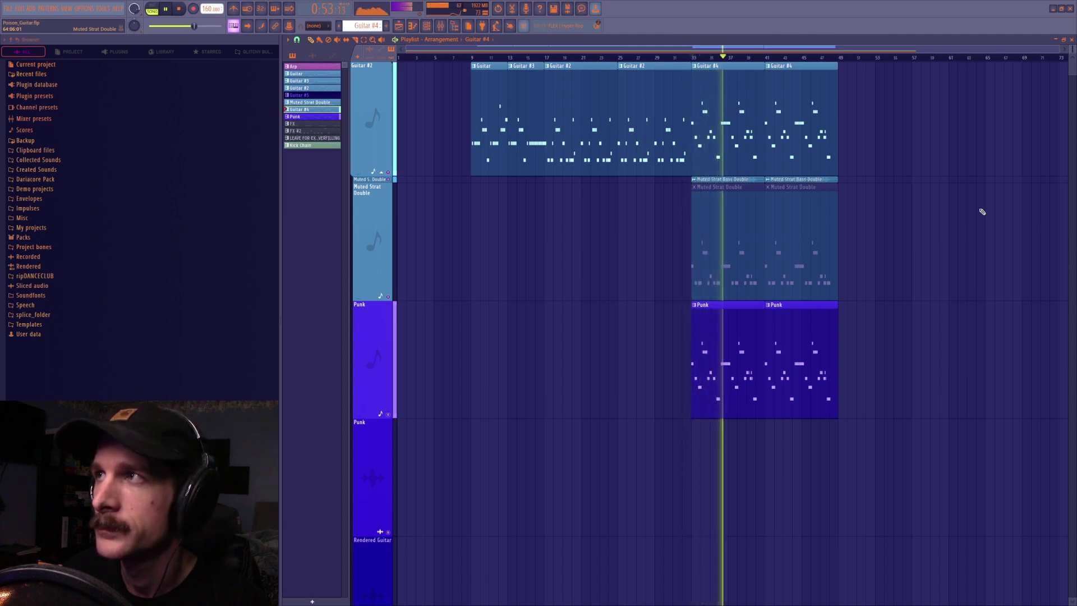
key(space)
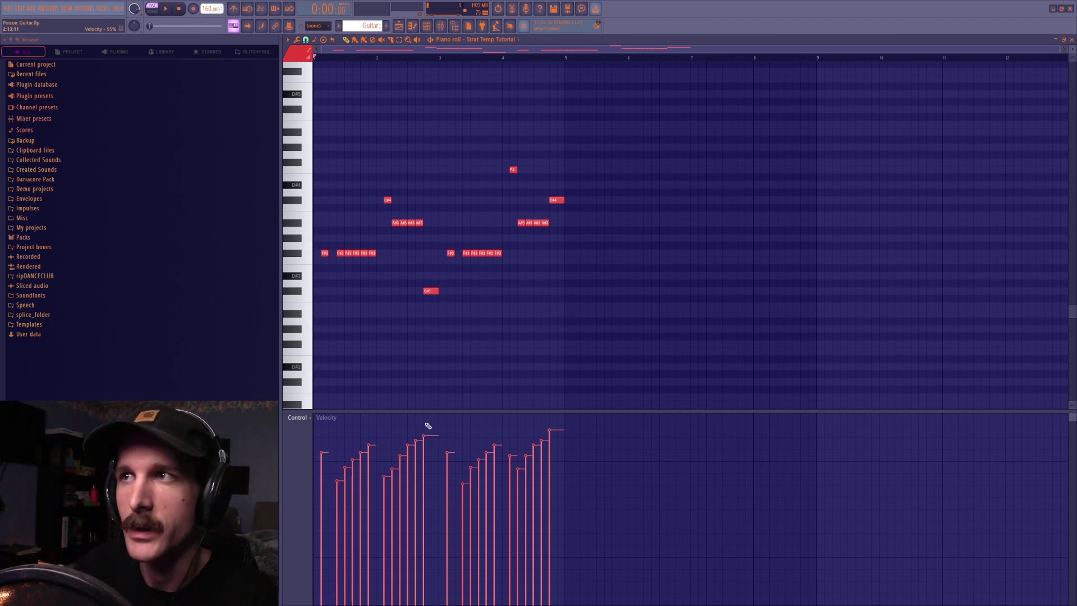
Play the riff, then the Guitar #3 part with its rising F#3 notes, and stop
key(space)
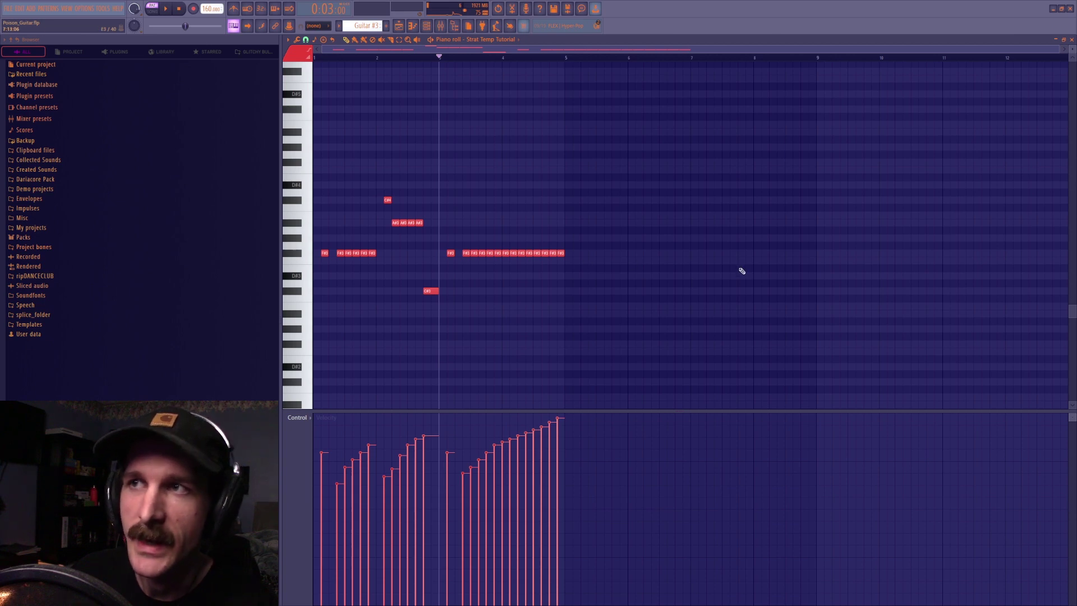
key(space)
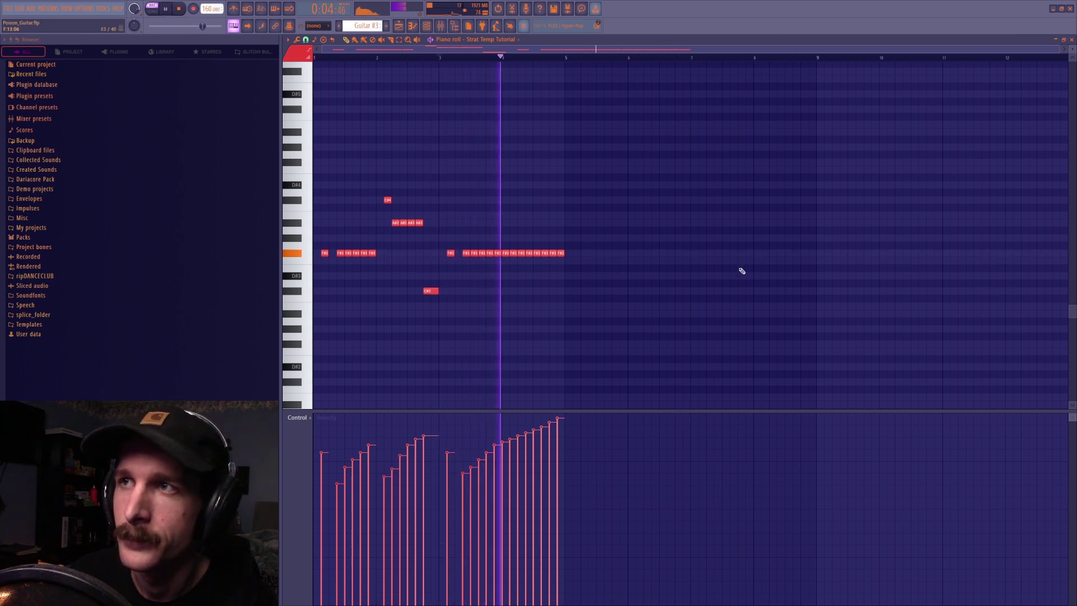
key(space)
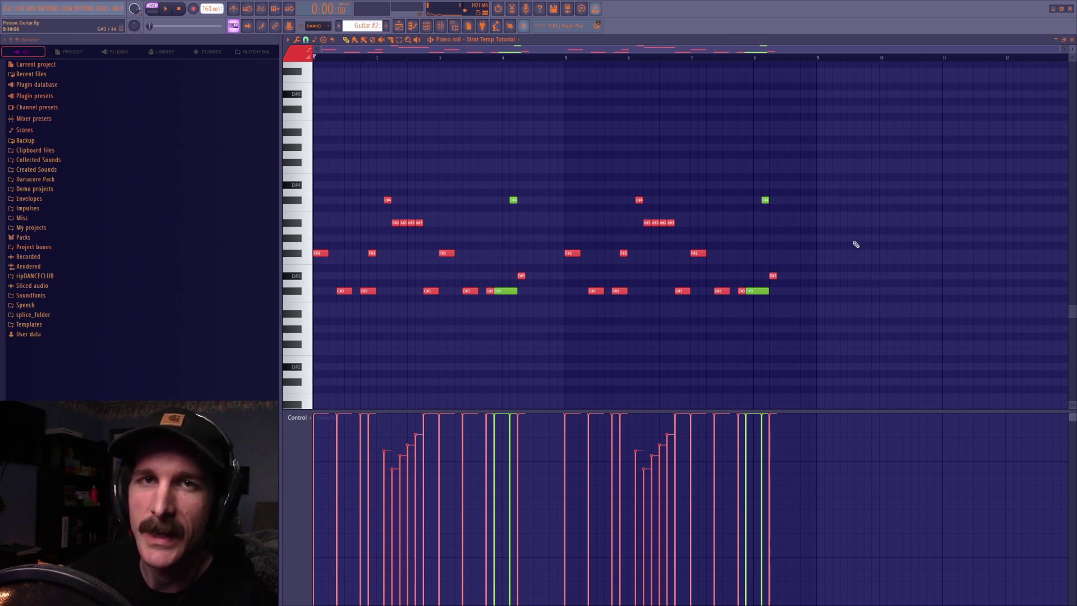
Play the Guitar #2 part, then transpose every Guitar #4 note up one octave
key(space)
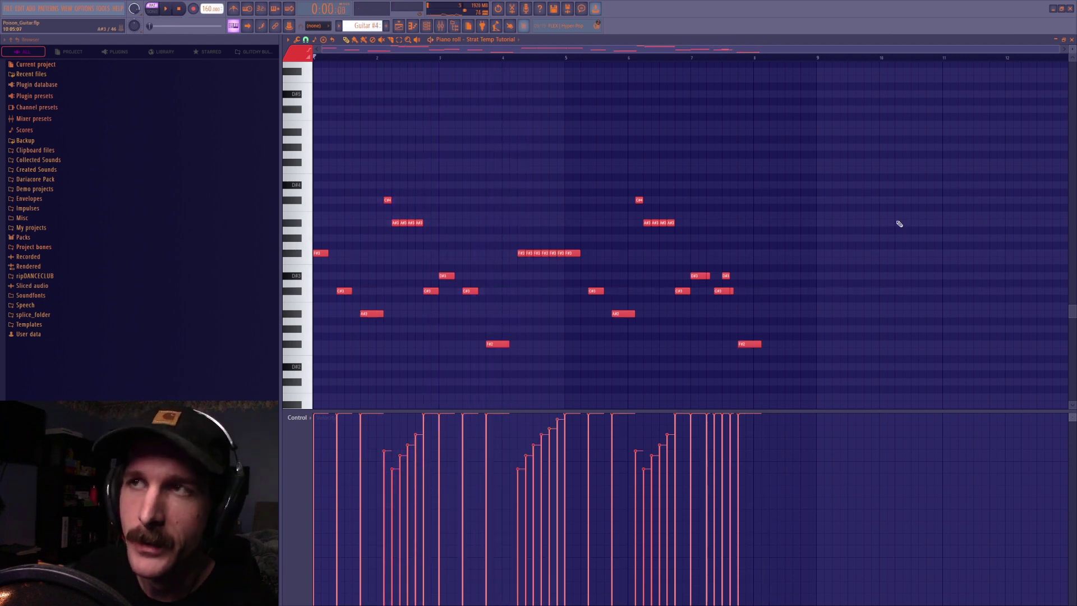
key(ctrl+Up)
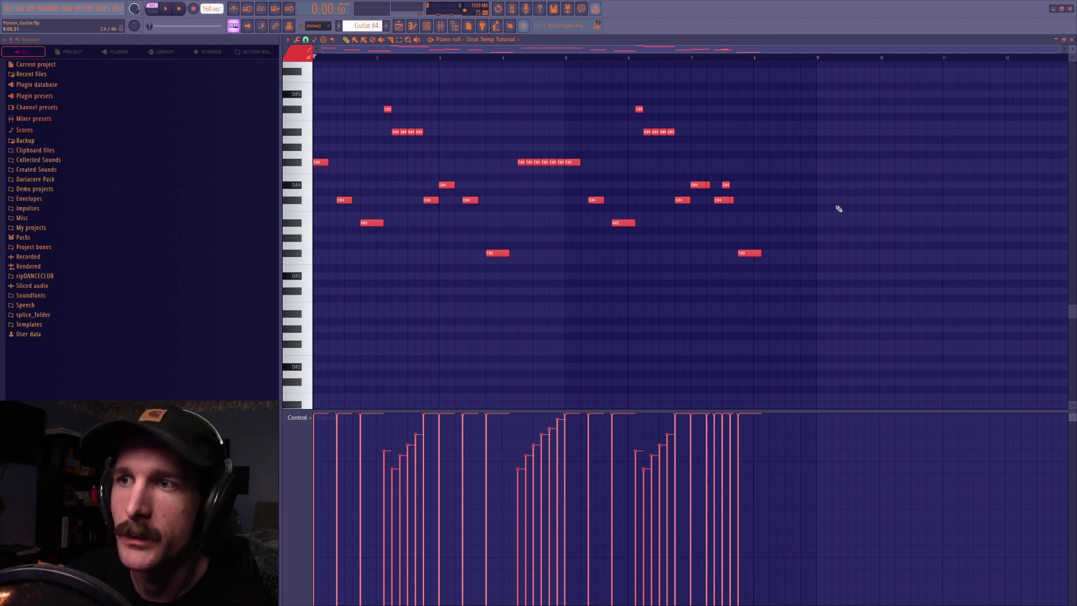
Audition Guitar #4, lower it one octave, and move its A#2 and F#2 notes up to C#3
key(space)
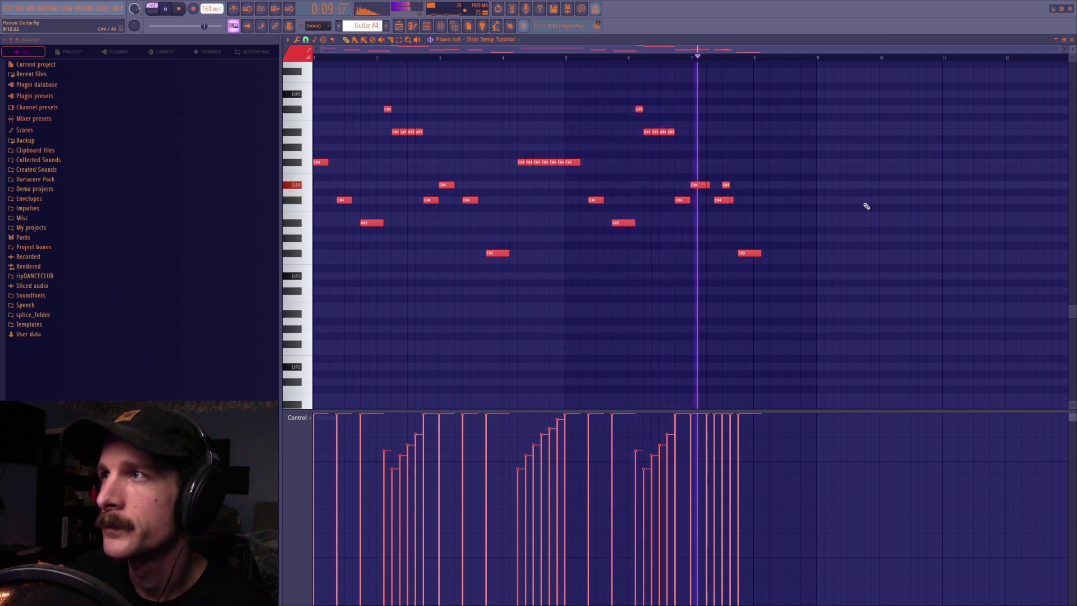
key(space)
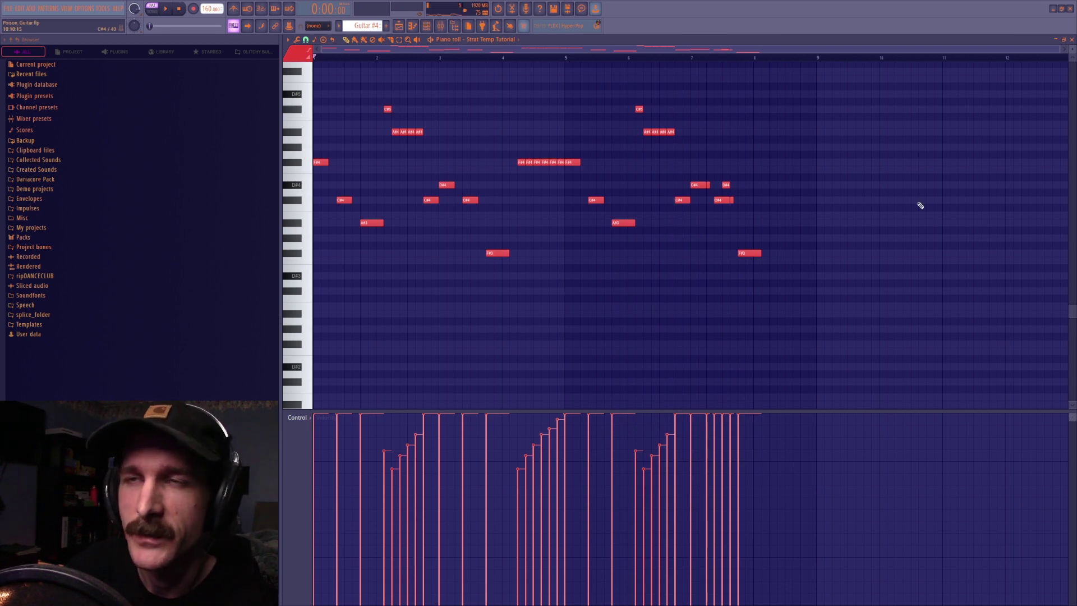
key(ctrl+Down)
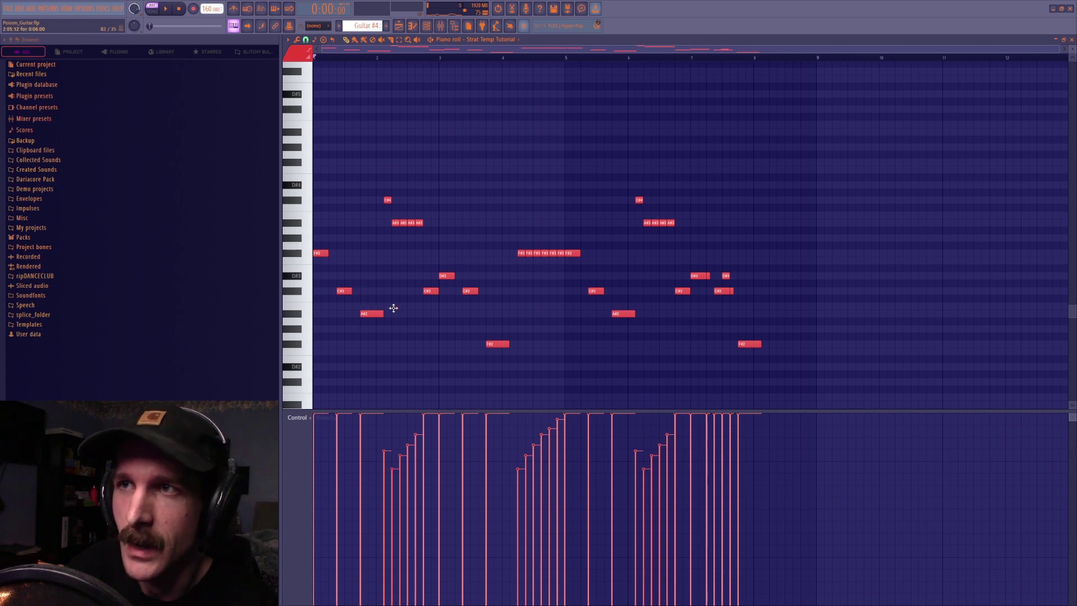
drag(394, 308, 394, 292)
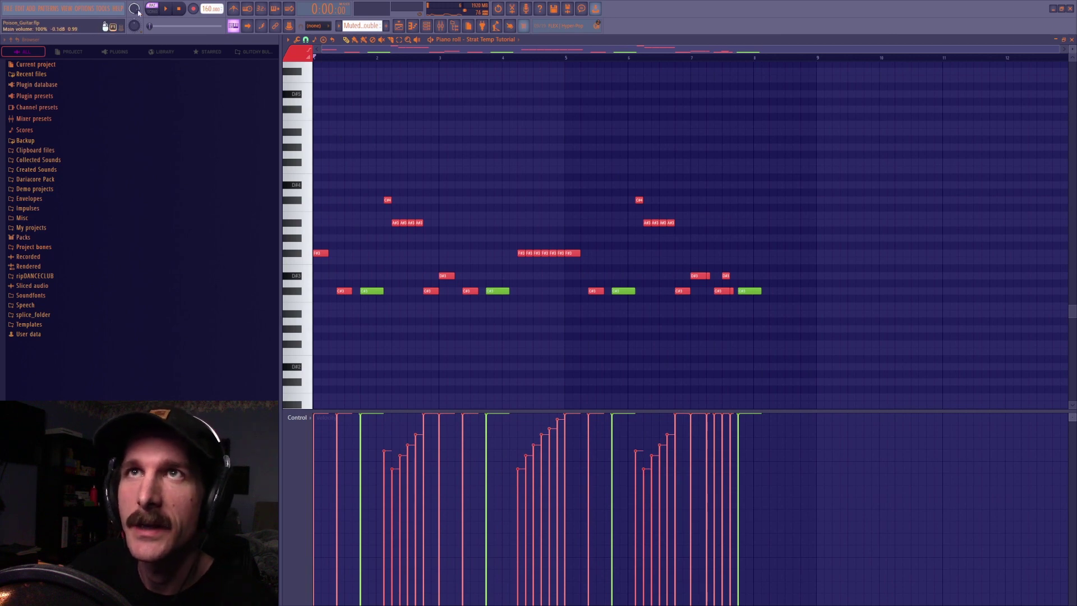
Play the edited riff and inspect a C#3 note's properties
key(space)
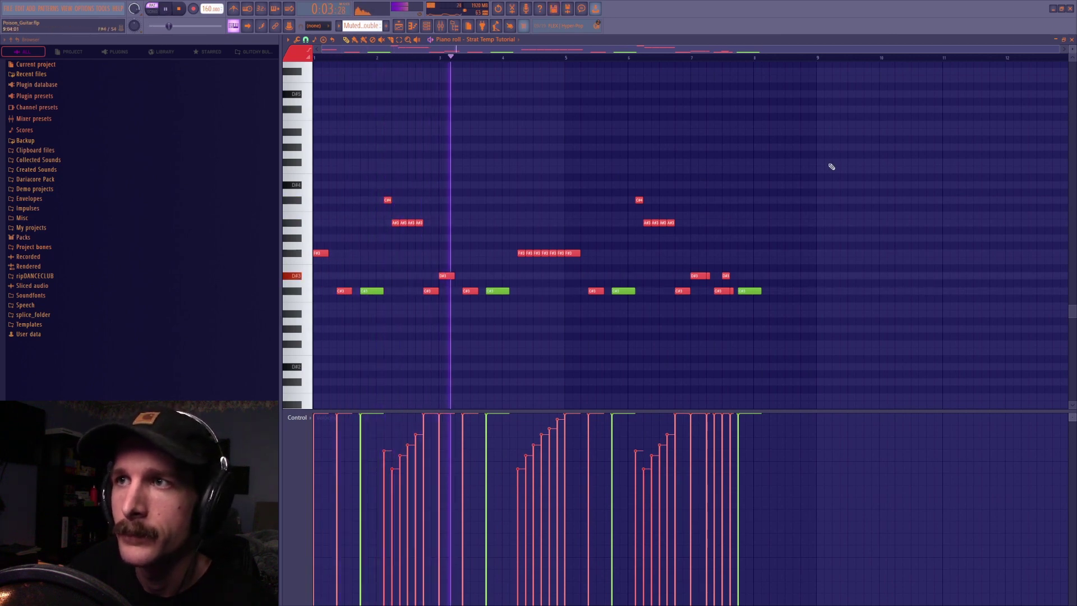
key(space)
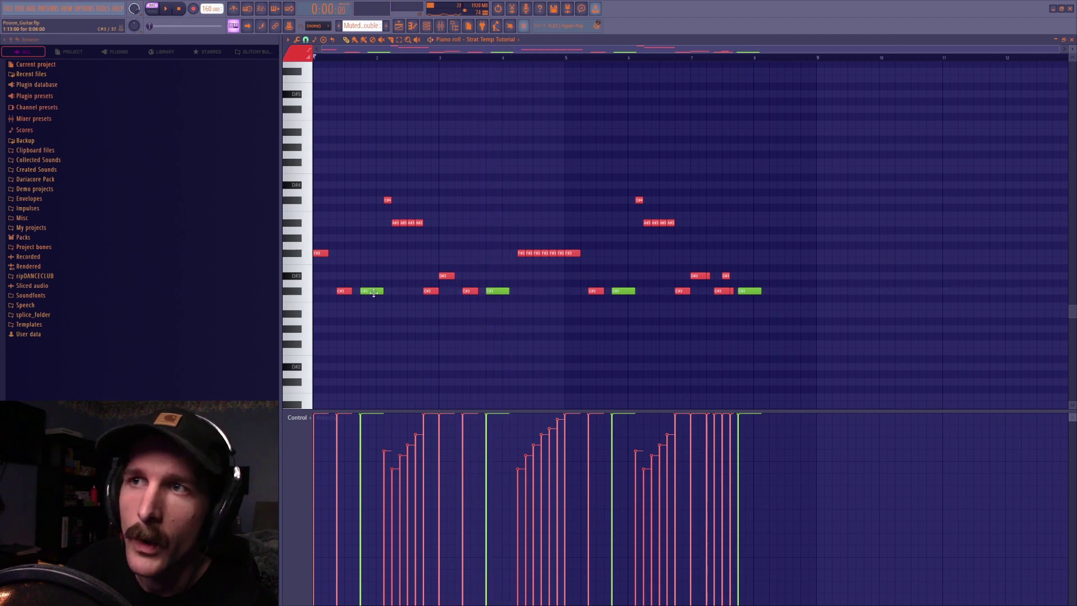
double_click(373, 292)
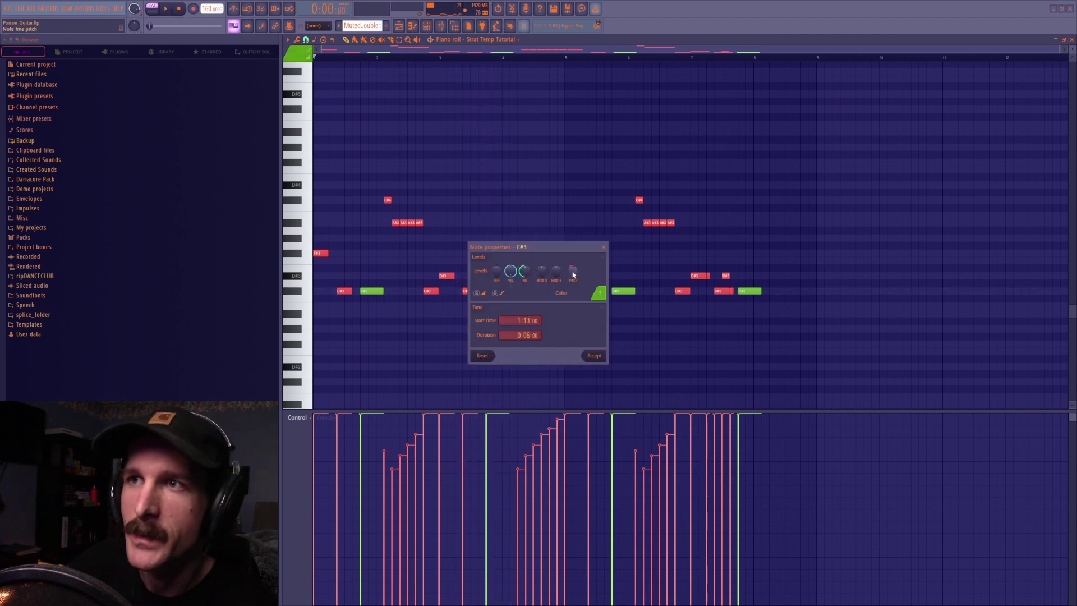
click(603, 246)
Add an A#2 note near bar 2 and an F#2 note near bar 4, then remove the A#2
click(363, 313)
click(488, 344)
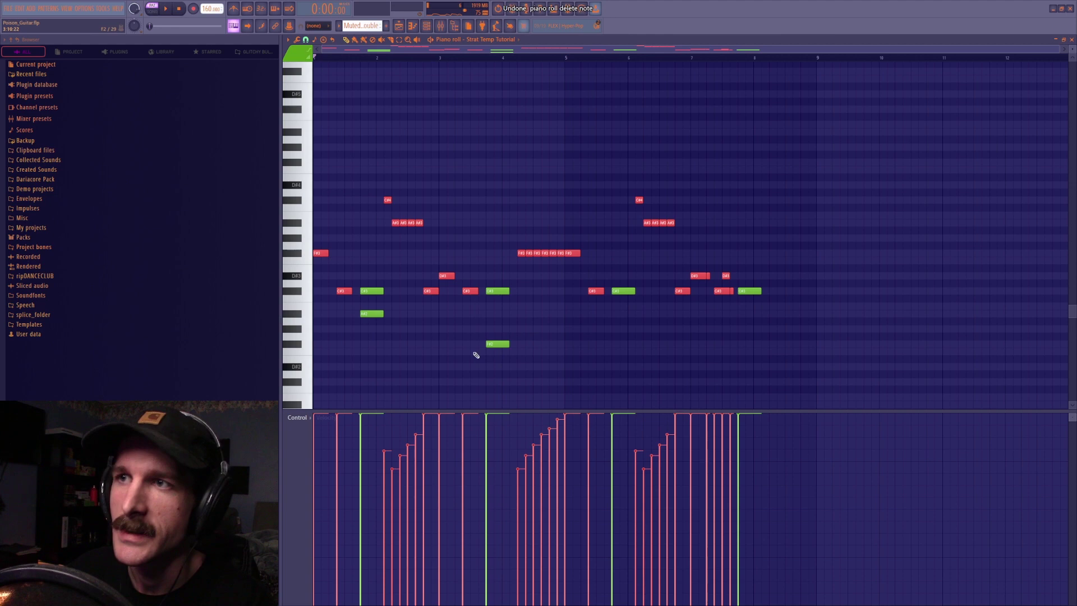
right_click(371, 314)
Solo the Muted Strat Bass Double track in the Playlist, play it from bar 33, and open the Mixer
key(F5)
right_click(394, 290)
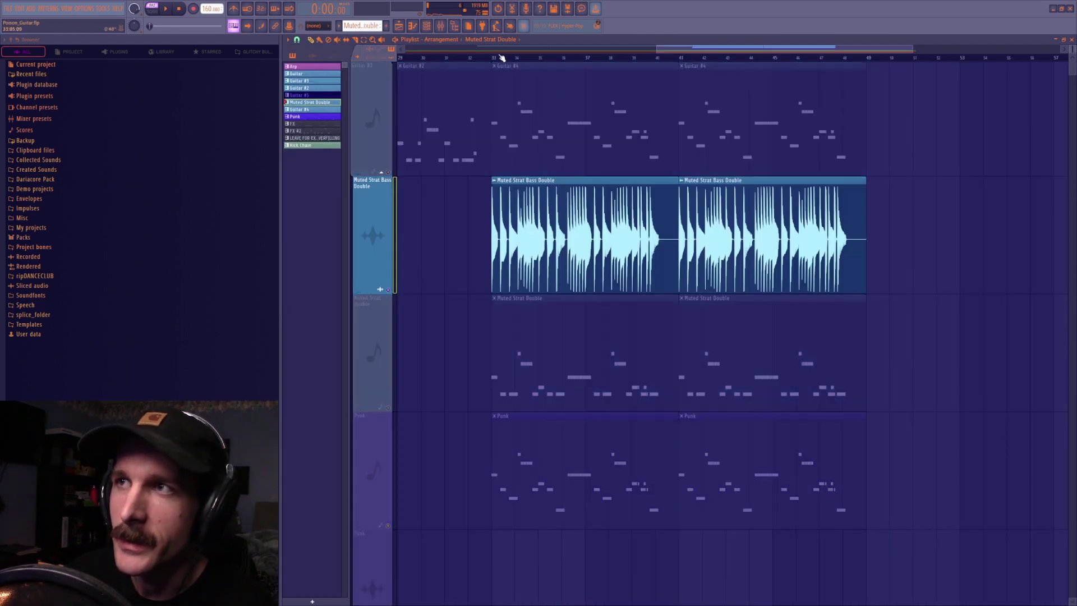
click(498, 56)
key(space)
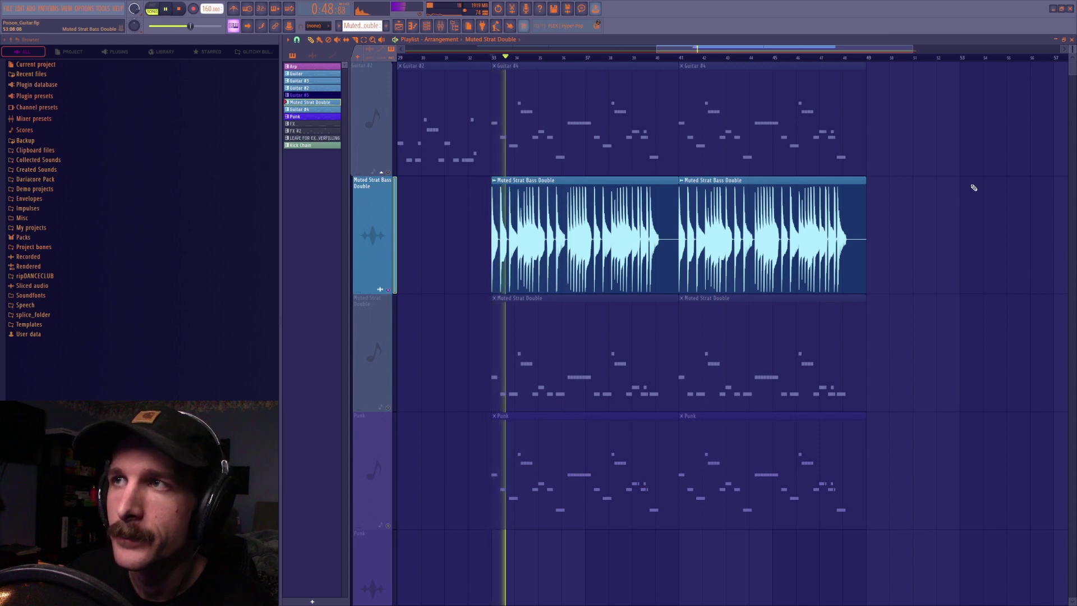
key(space)
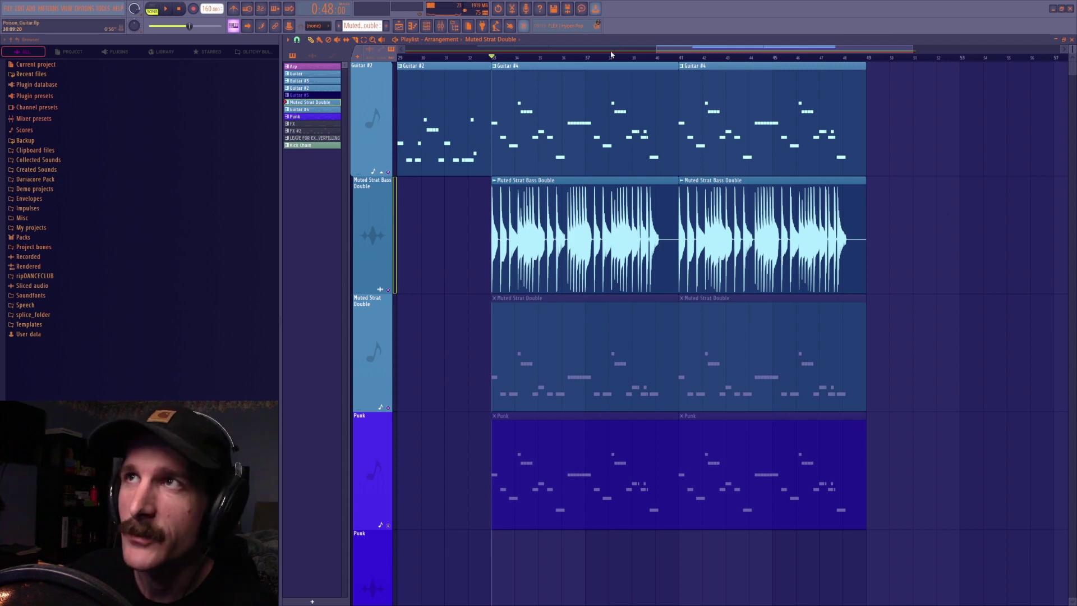
click(443, 27)
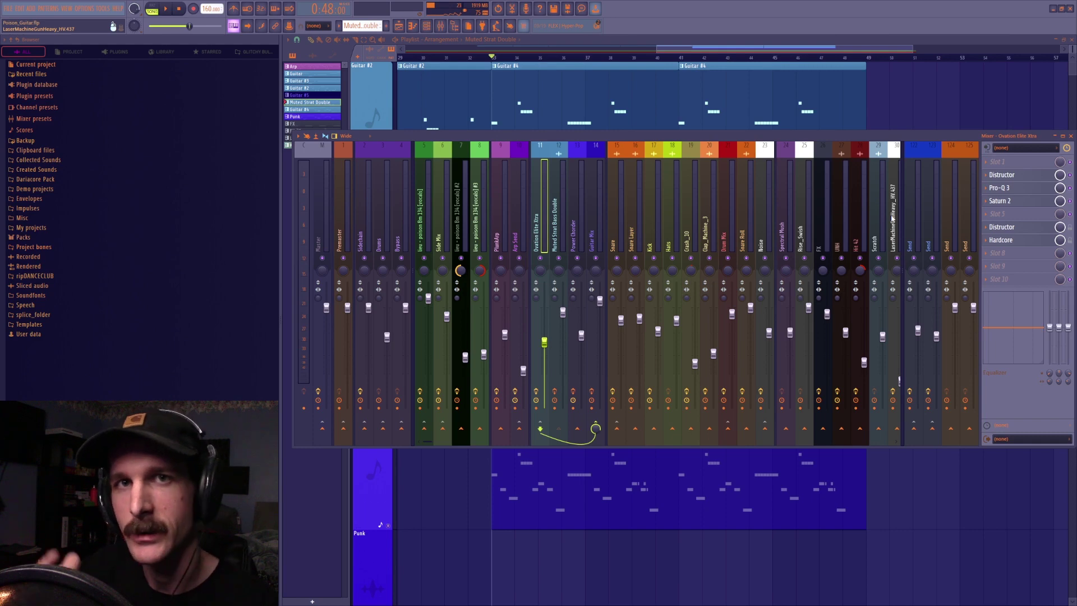
Play the song through the mixer twice, then audition the insert's Distructor effect
key(space)
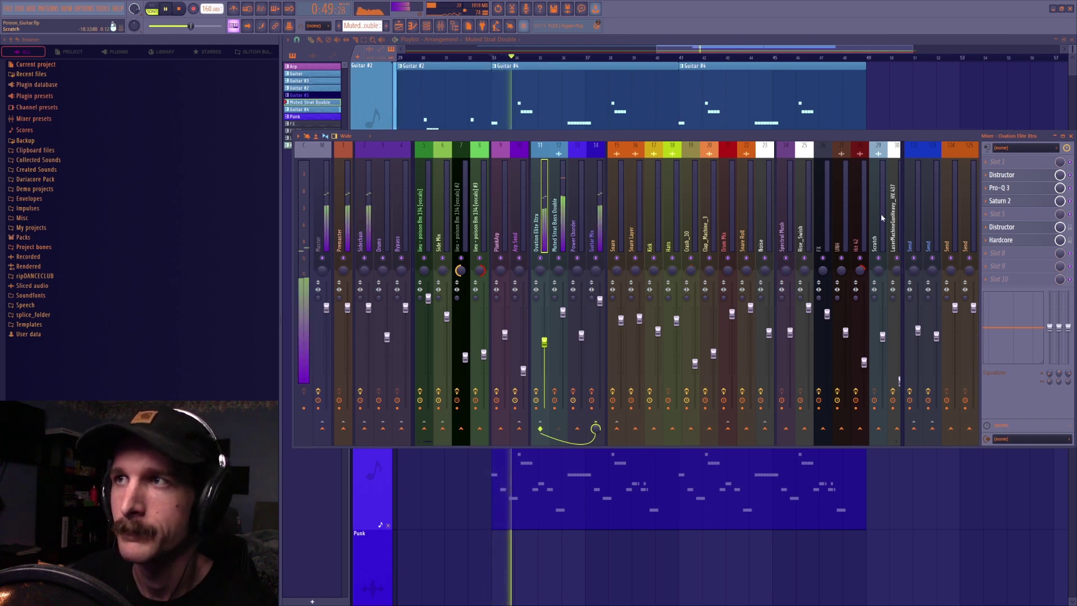
key(space)
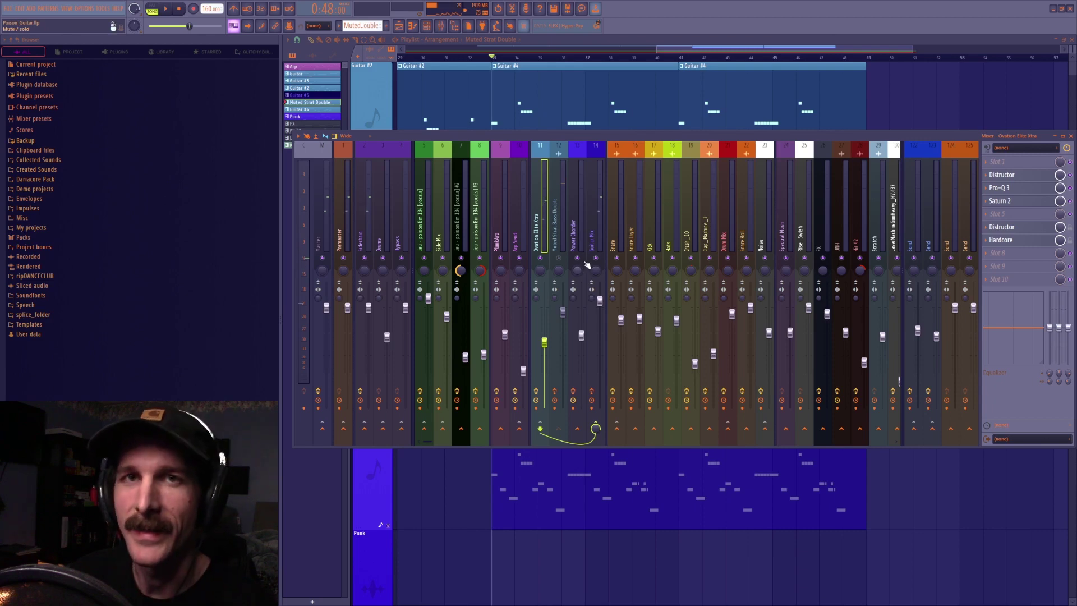
key(space)
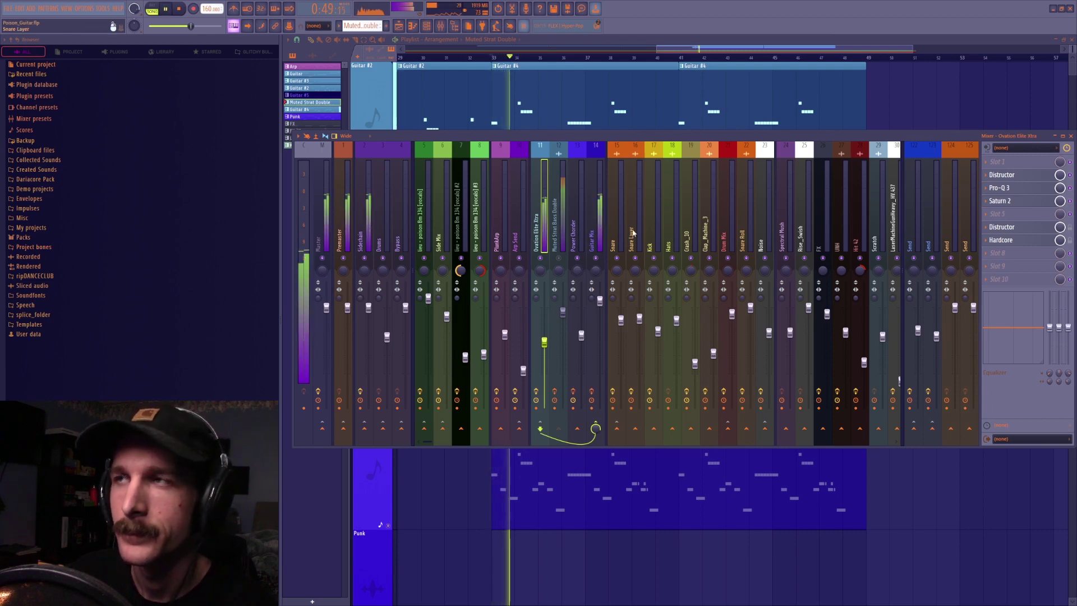
key(space)
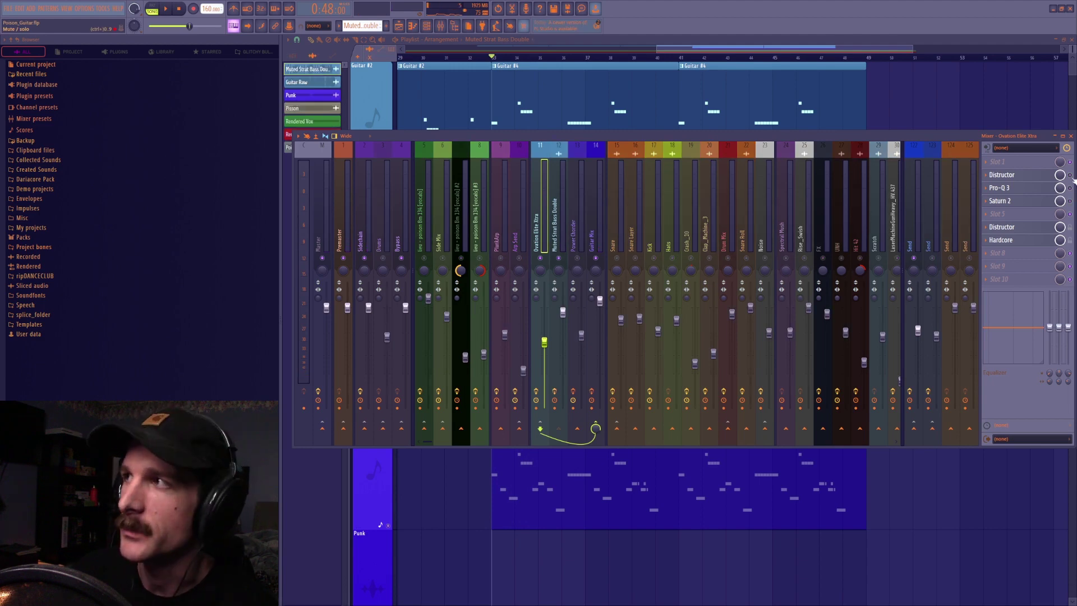
click(1002, 174)
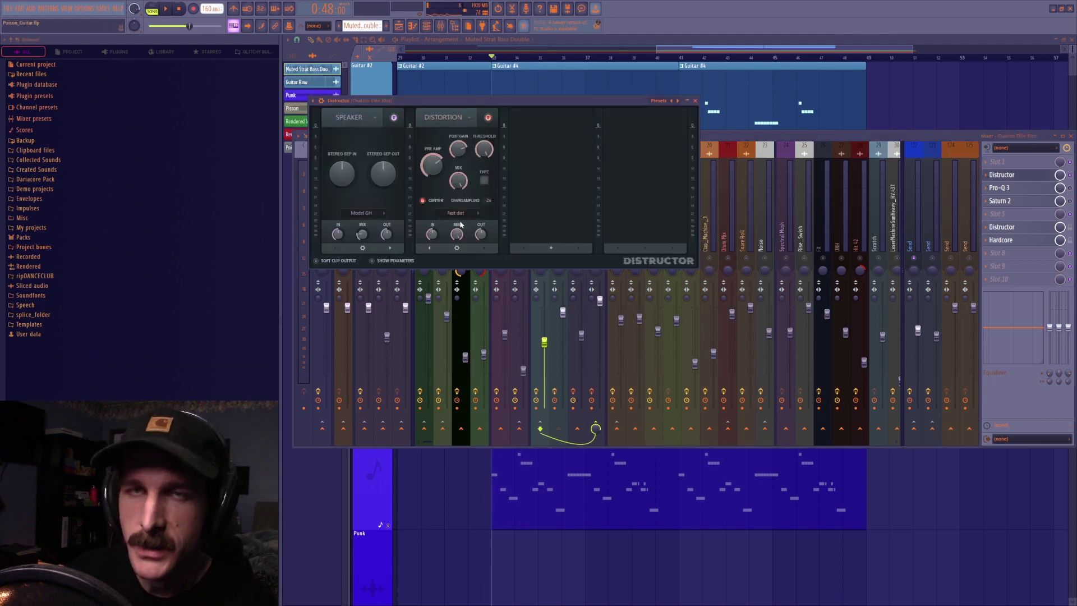
key(space)
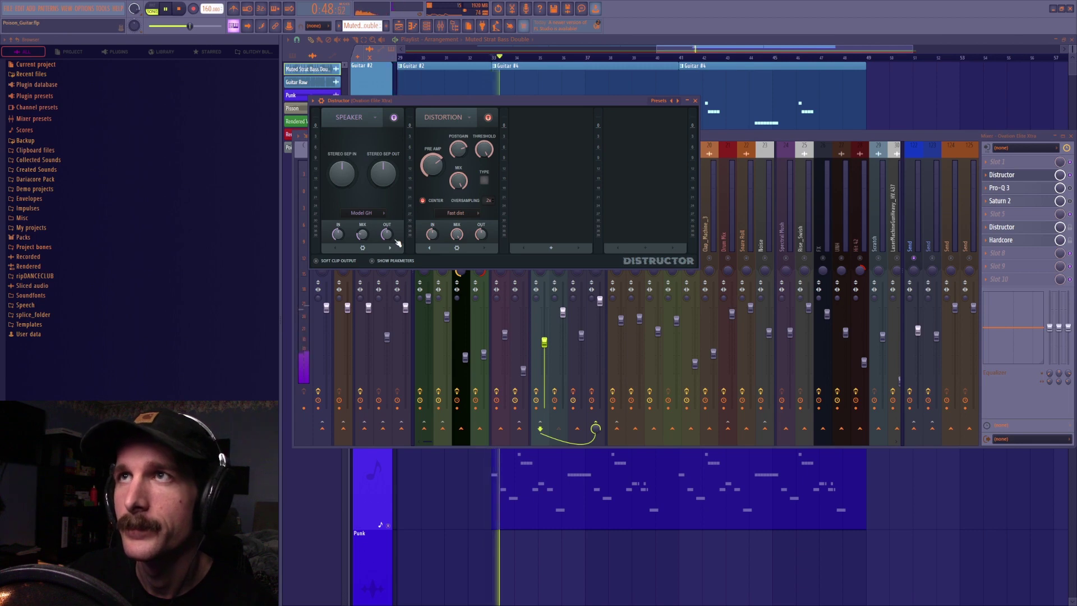
key(space)
Listen to the guitar bus with the Pro-Q 3 equalizer shown
click(1001, 187)
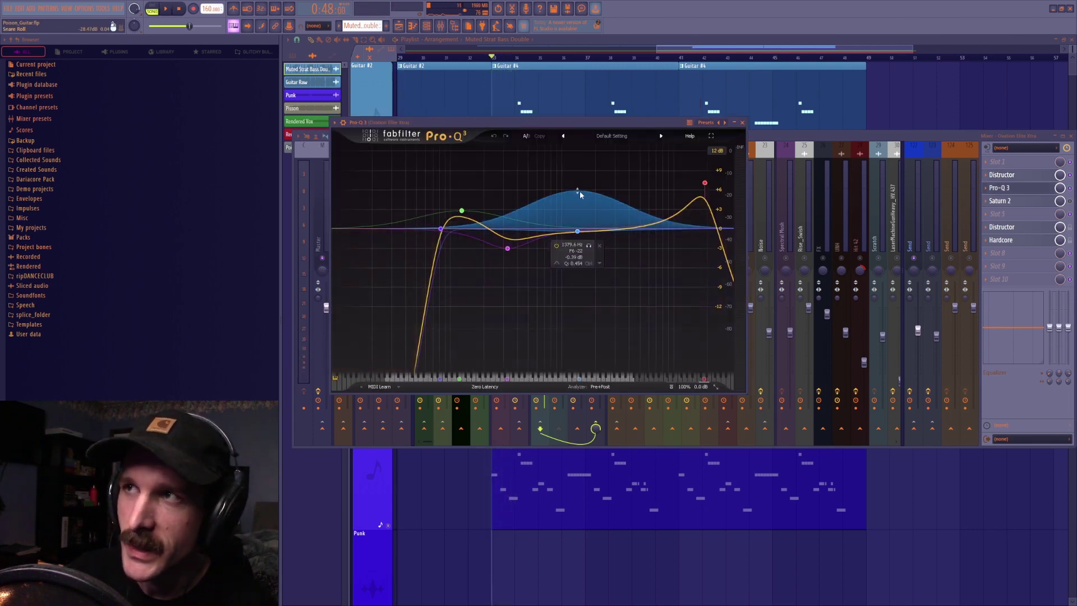
key(space)
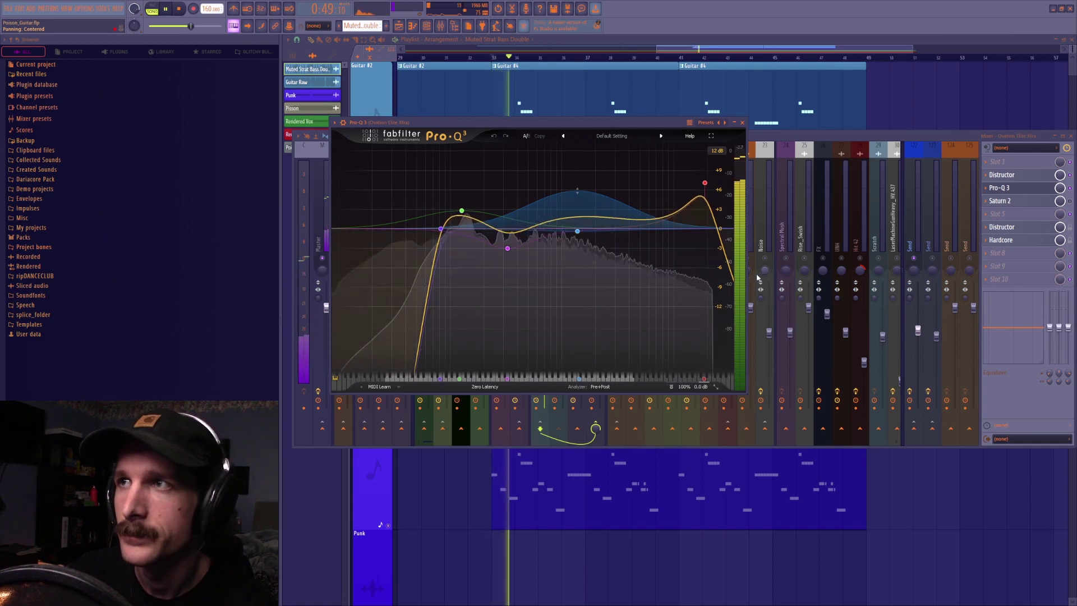
key(space)
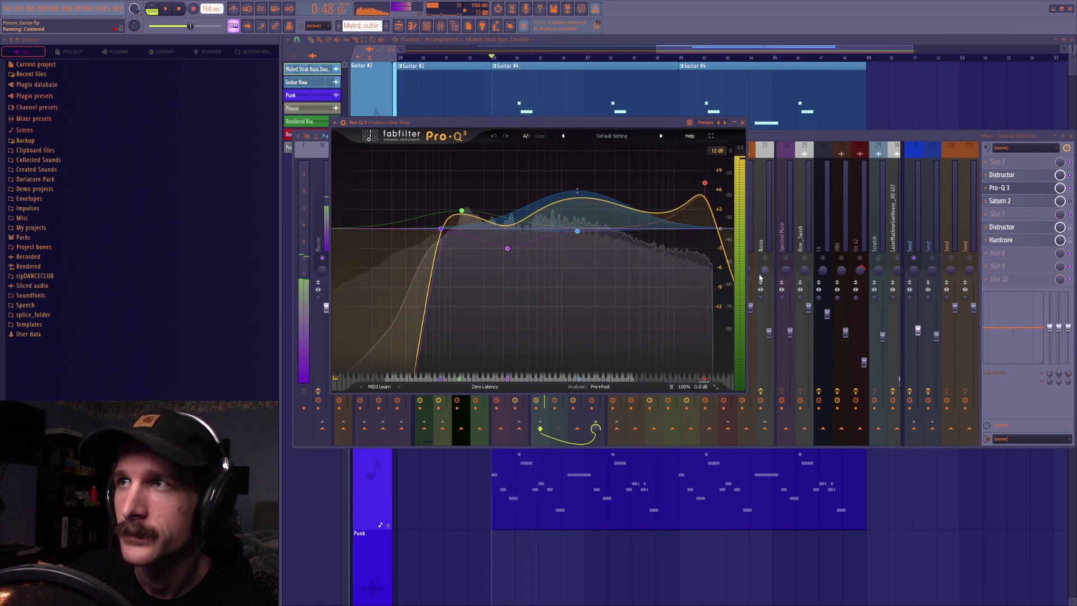
Check Saturn 2's saturation model list unchanged, play to hear it, then close Saturn 2
click(1000, 200)
click(442, 232)
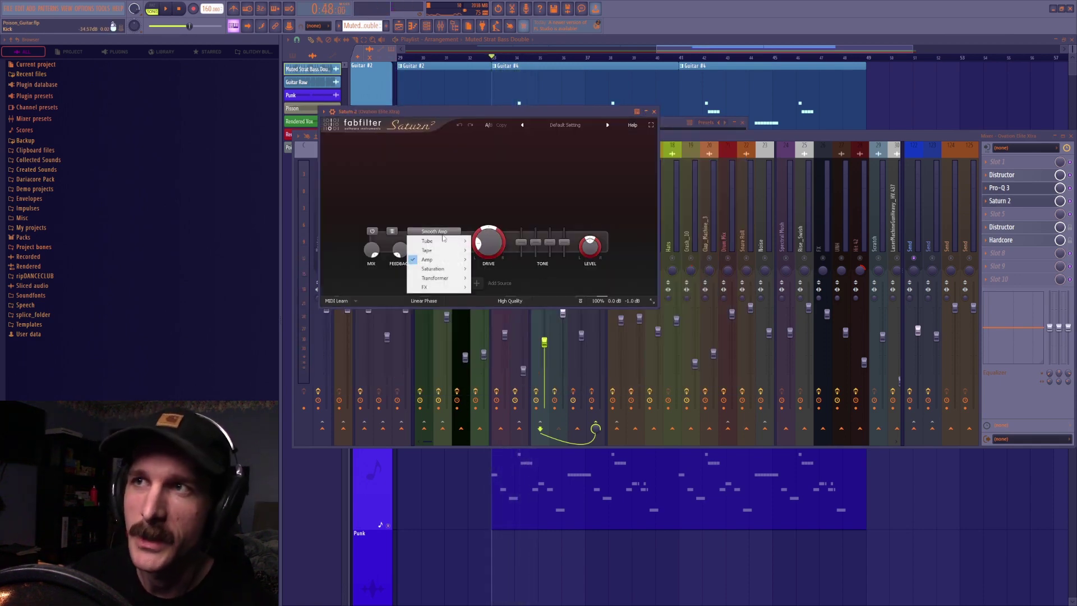
key(Escape)
key(space)
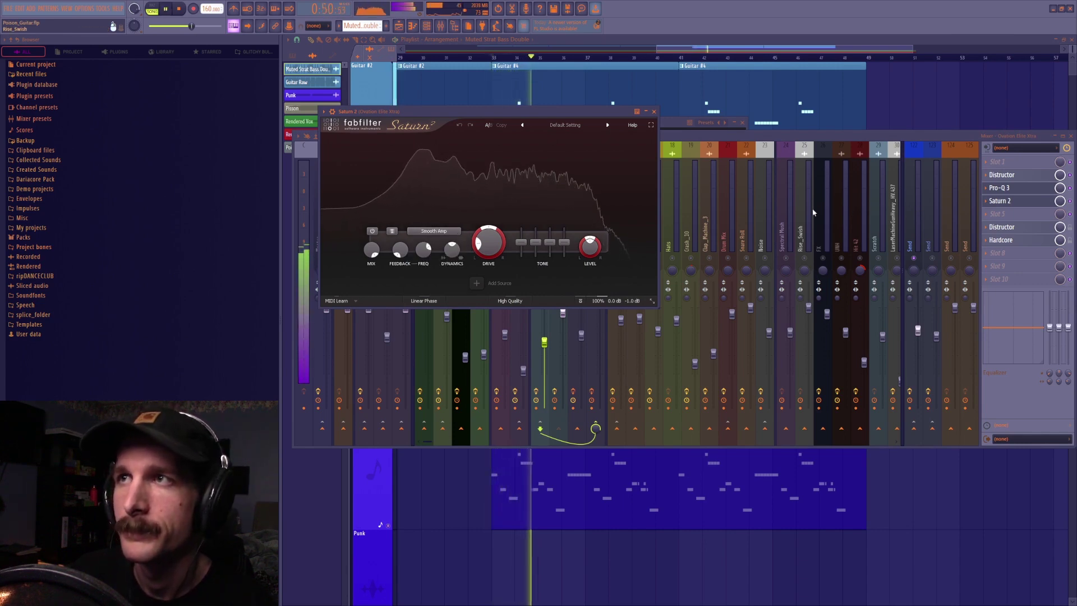
key(space)
key(Escape)
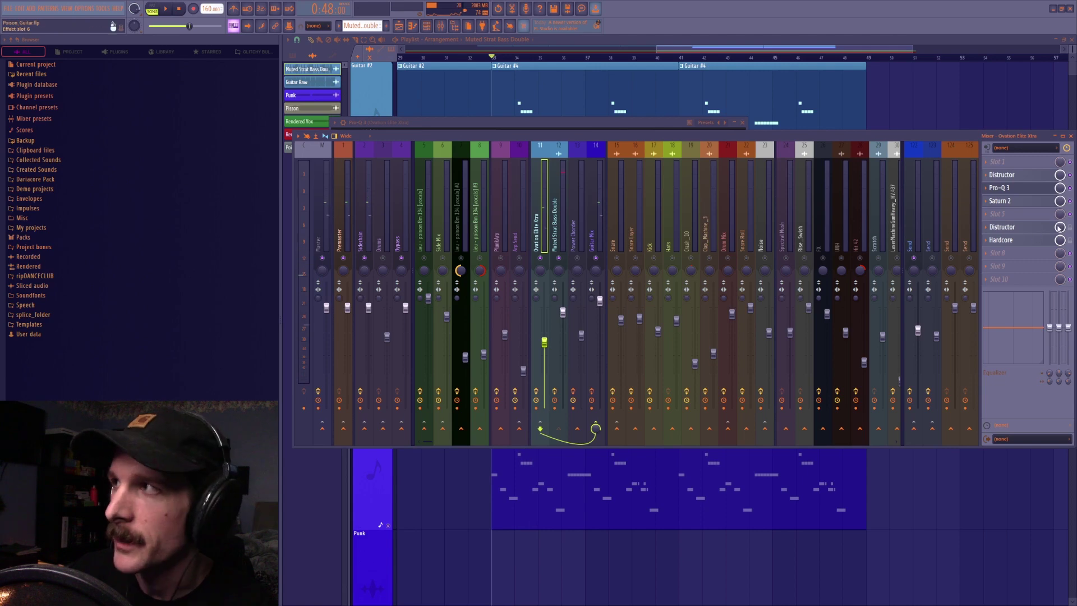
In Distructor, switch the Filter and Speaker modules off, then back on
click(1035, 229)
click(1036, 229)
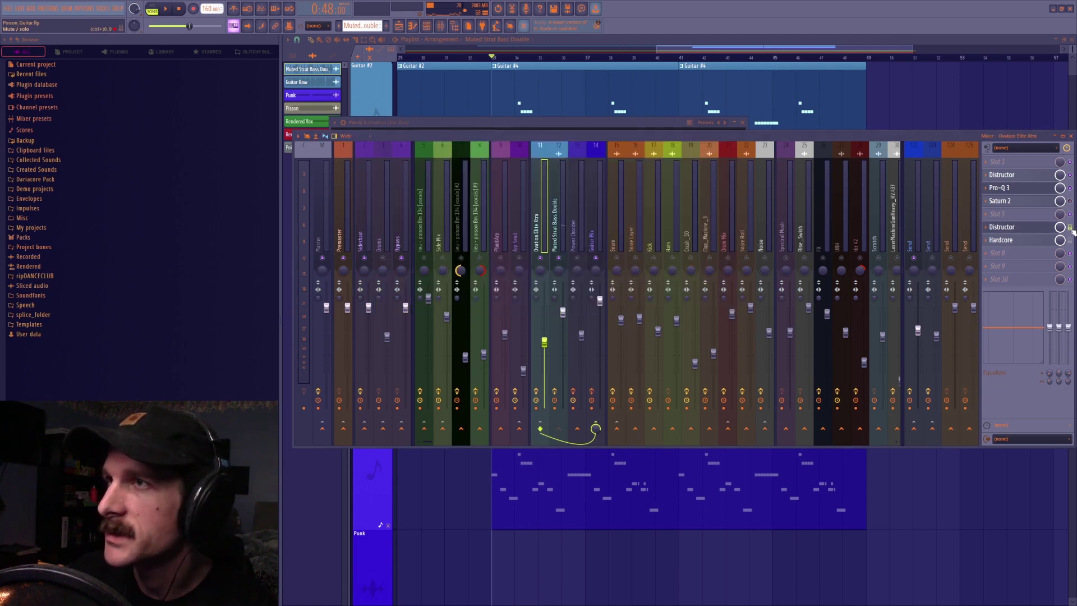
click(1027, 231)
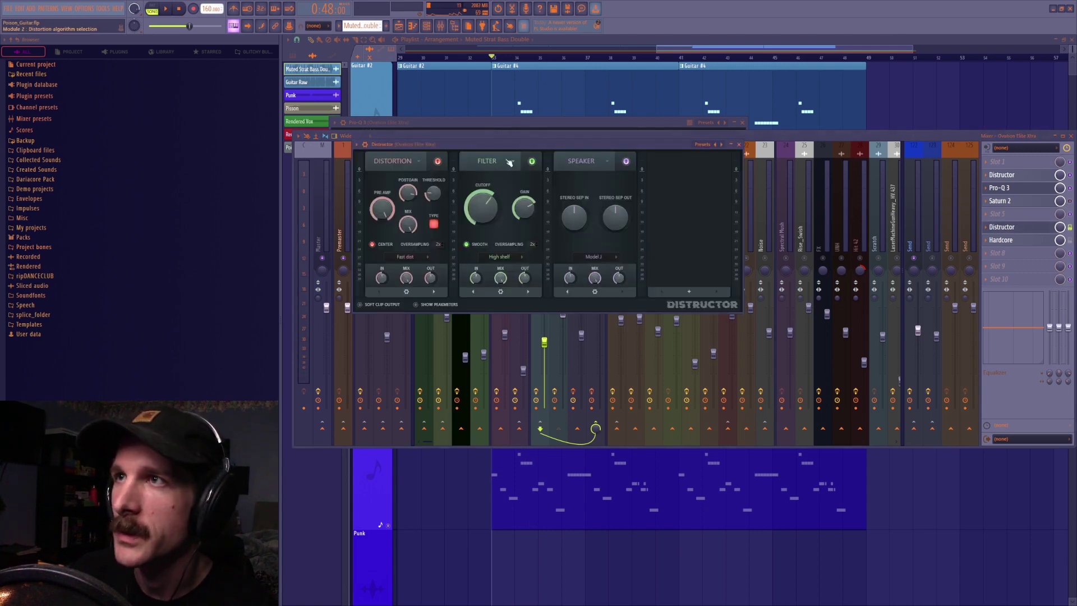
ctrl+click(437, 161)
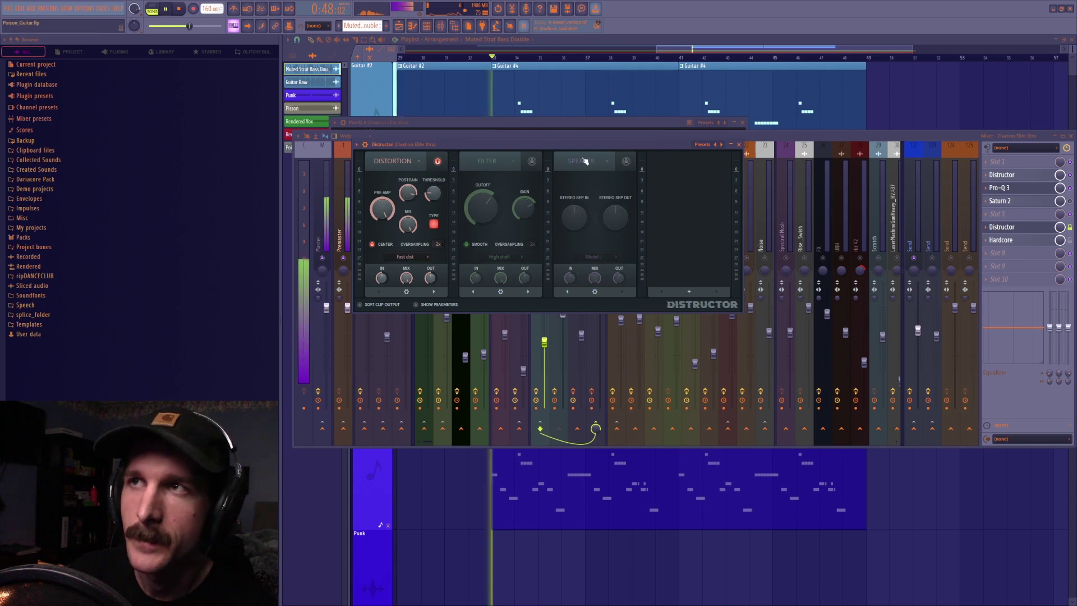
click(531, 161)
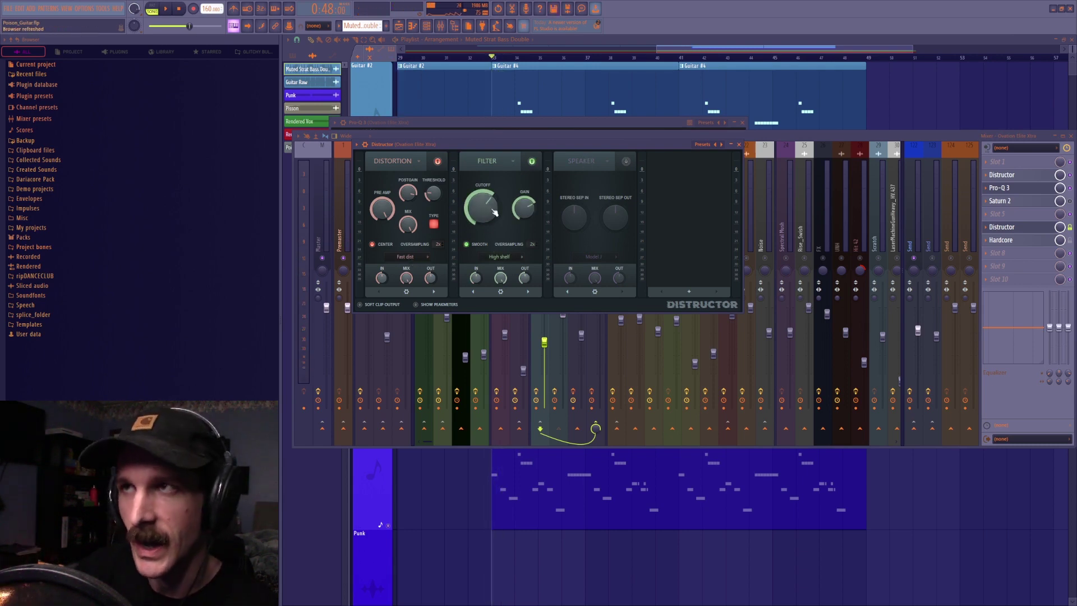
click(626, 161)
Browse Distructor's speaker model and module type lists unchanged, and play the chain
click(606, 258)
click(617, 432)
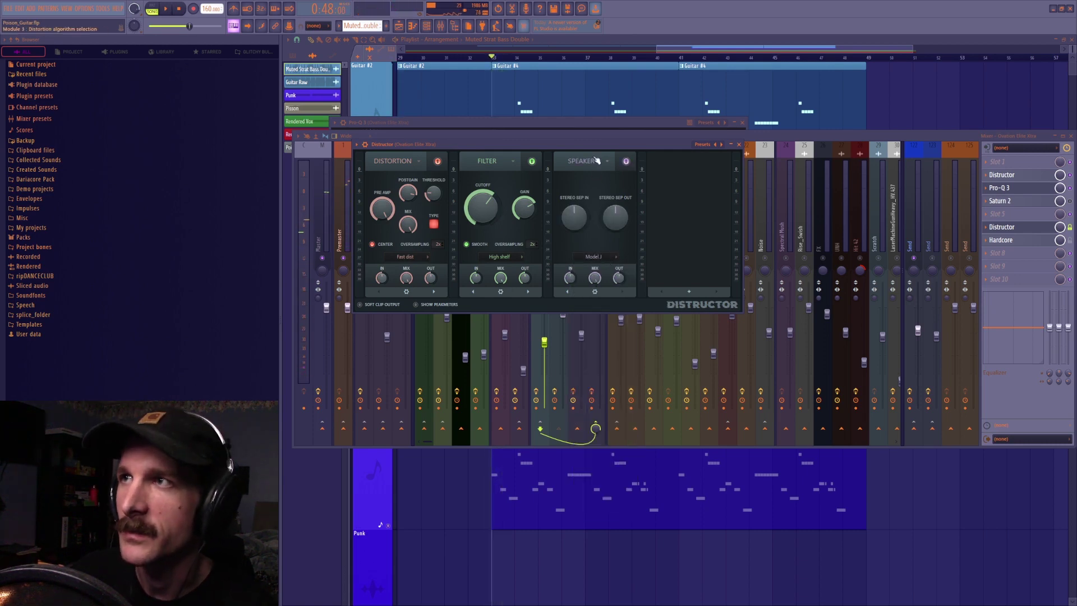
click(604, 160)
click(604, 161)
key(space)
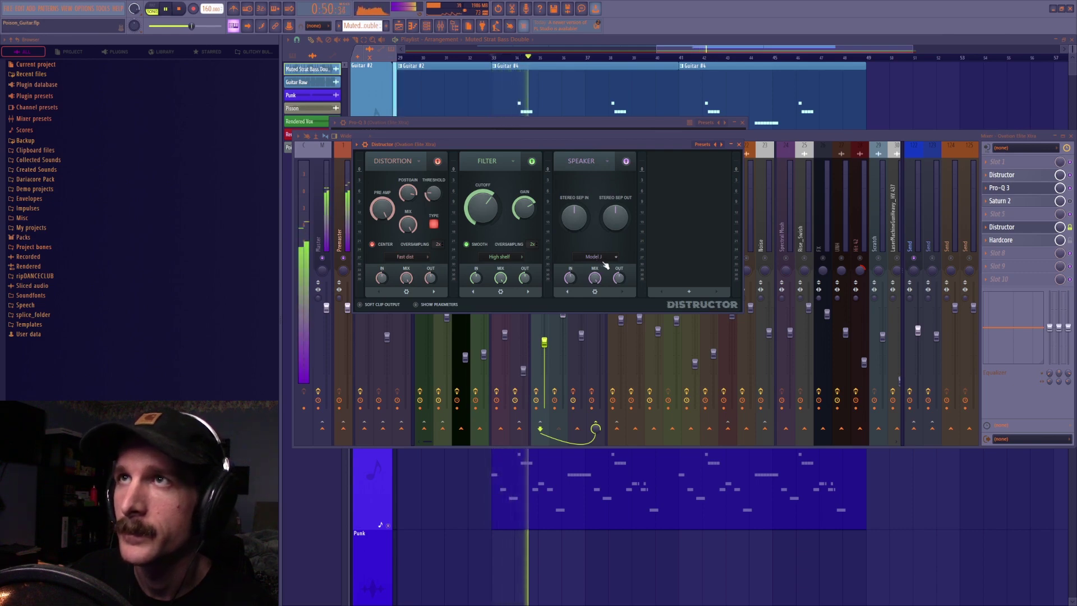
key(space)
click(738, 145)
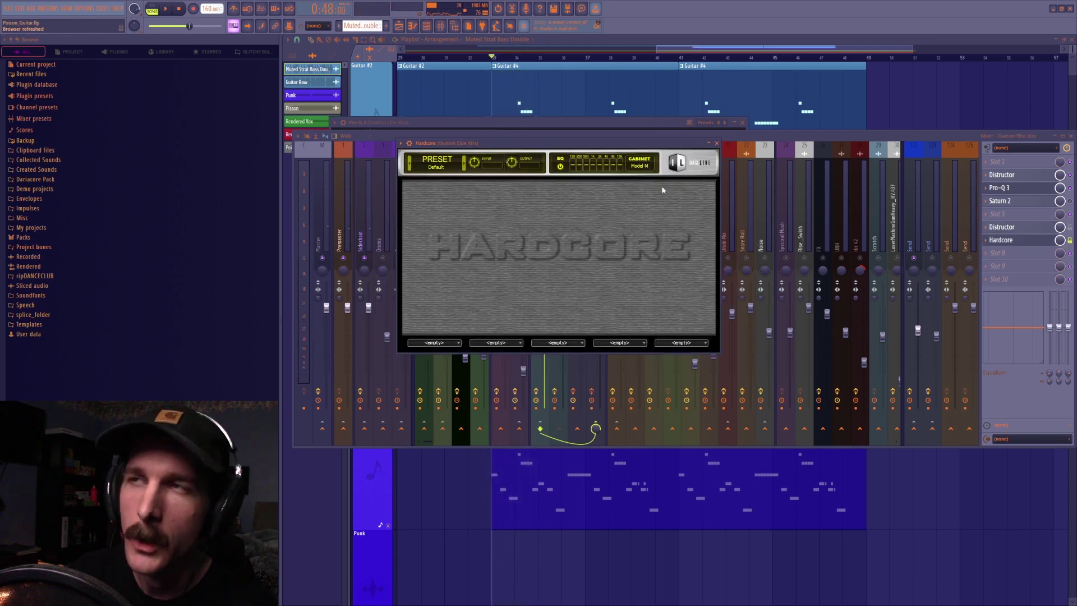
Change Hardcore's cabinet to Model J, then Model K, and play to compare
click(640, 166)
click(673, 232)
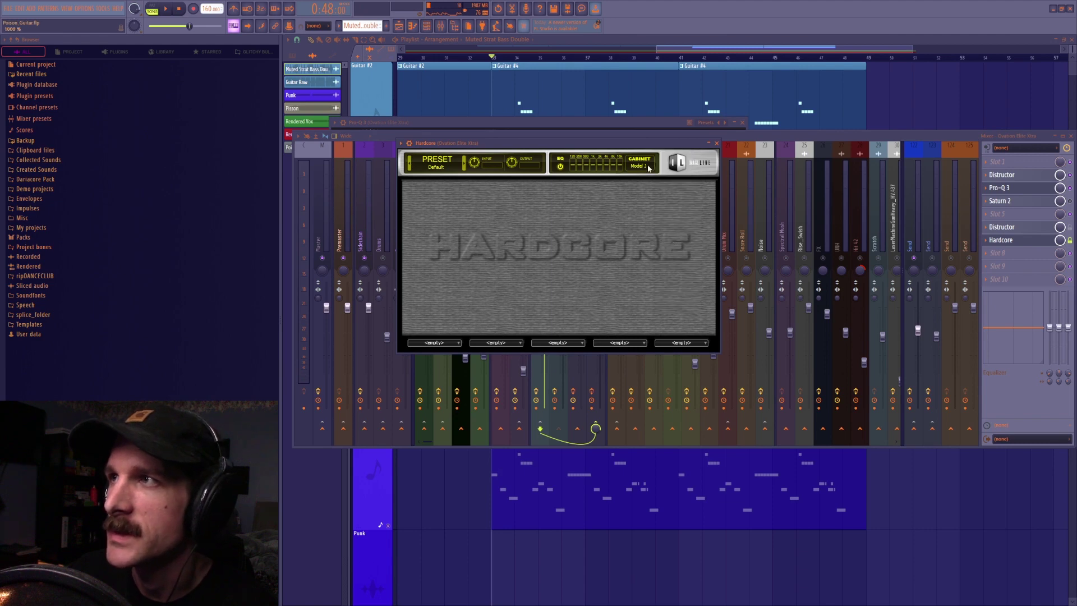
click(640, 165)
click(679, 242)
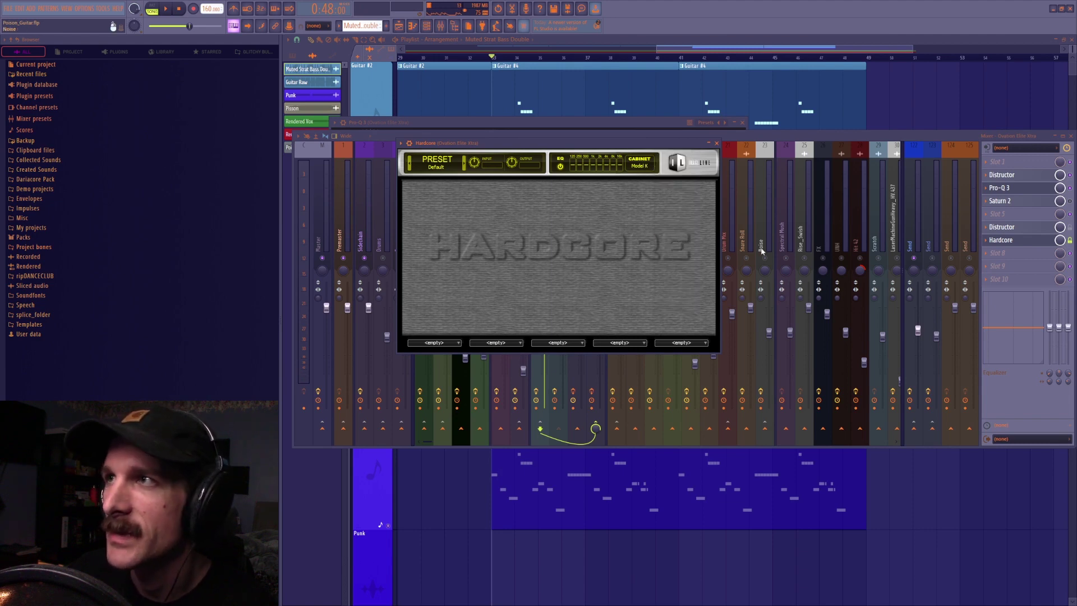
key(space)
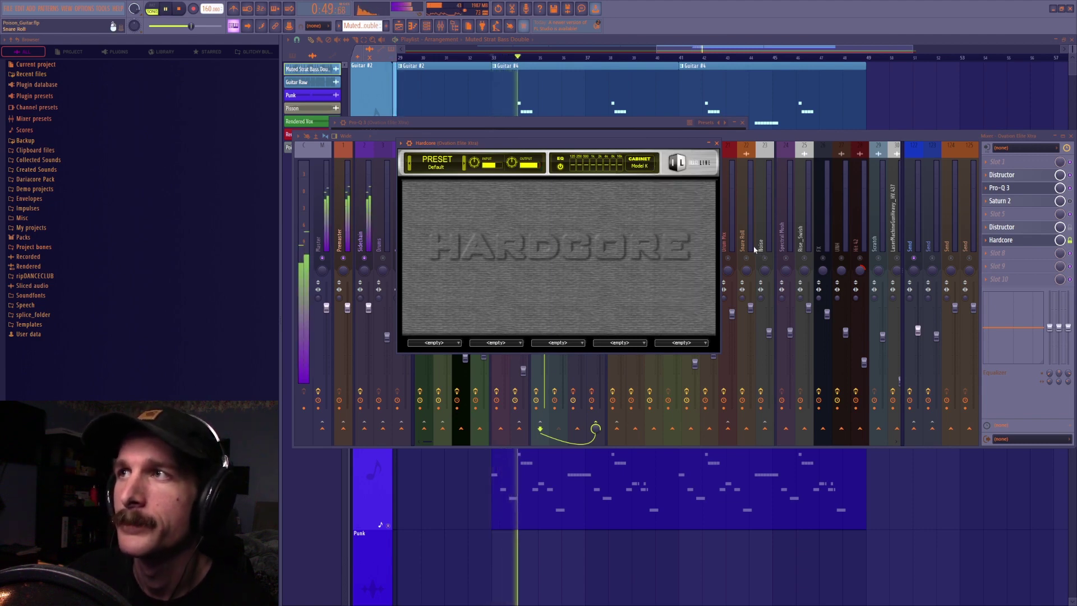
key(space)
Play the arrangement from bar 17
click(638, 166)
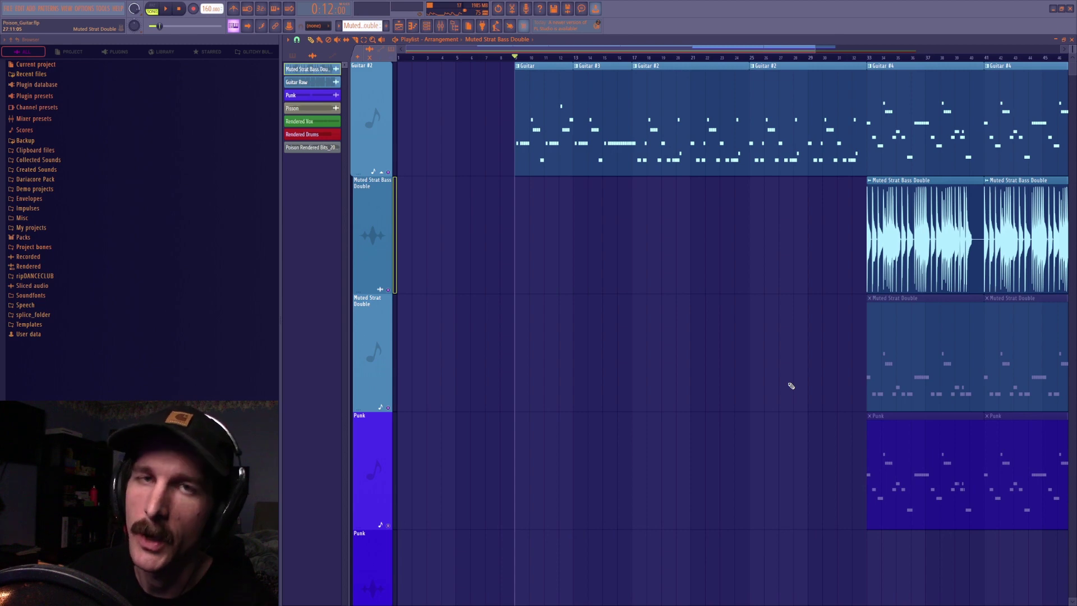
click(635, 55)
key(space)
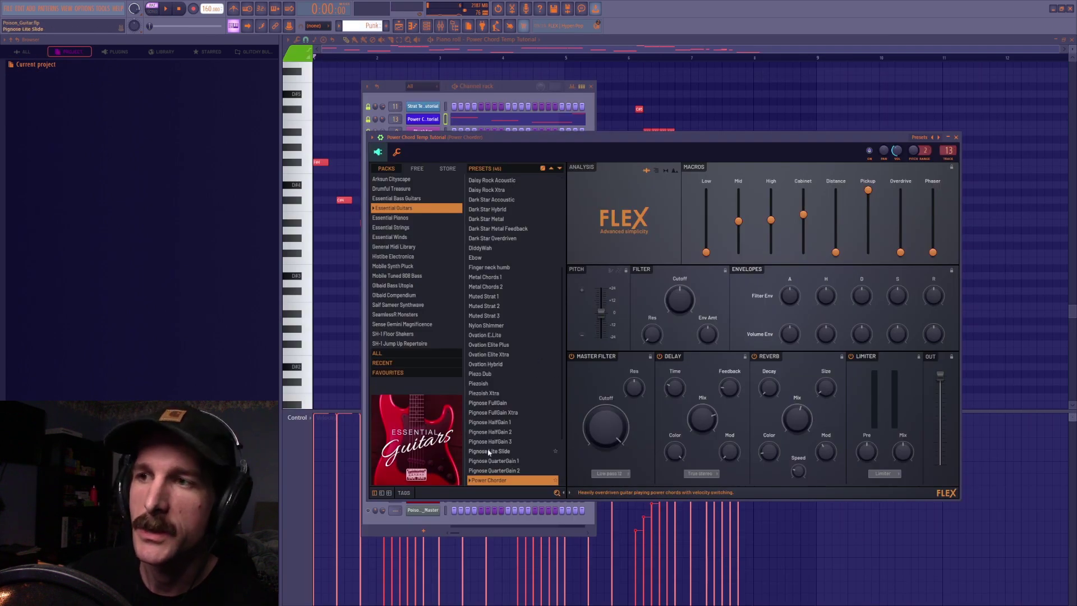
Hide FLEX and play the Power Chorder power-chord notes
key(F7)
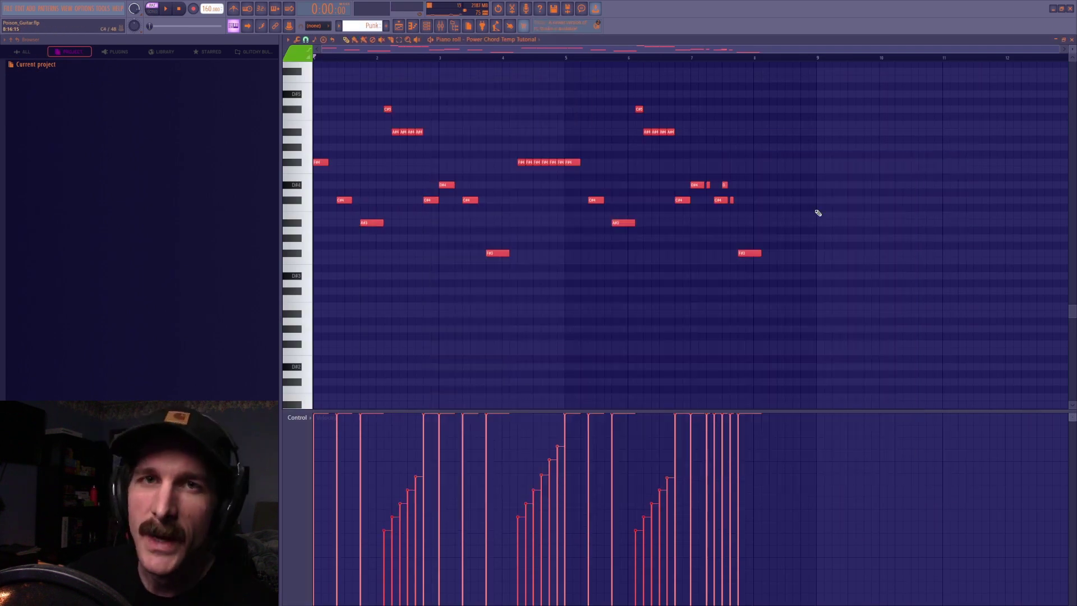
key(space)
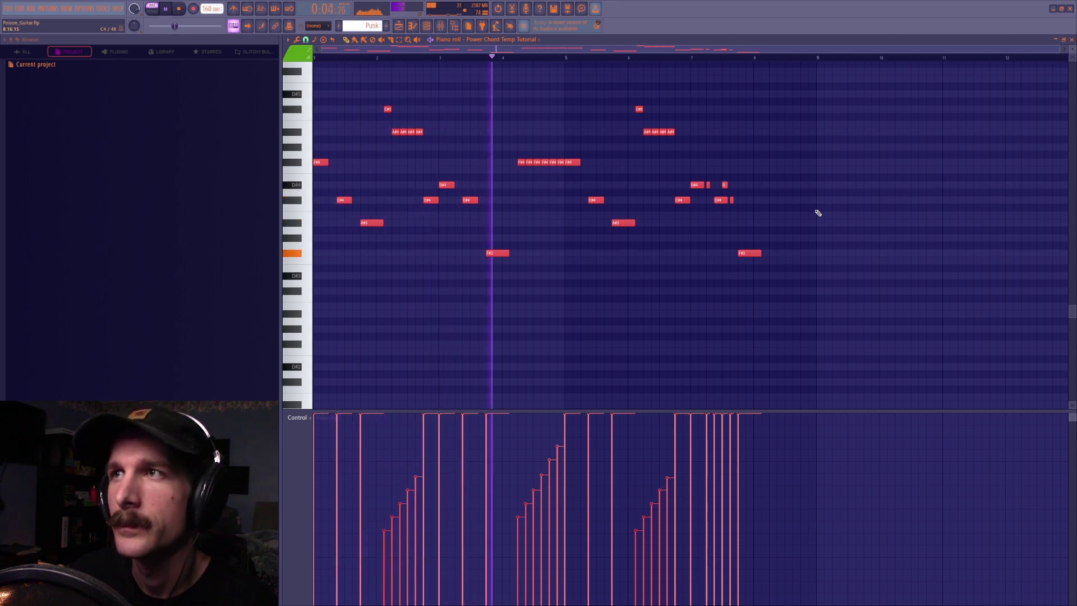
key(space)
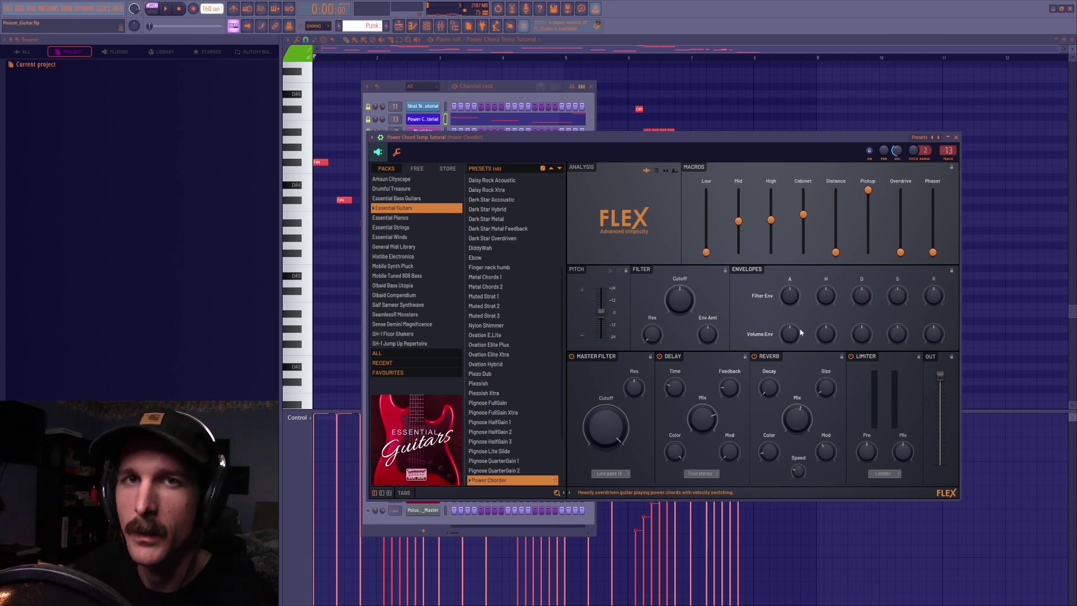
Raise FLEX's Distance macro, listen, undo it, and open the Mixer on the Power Chorder insert
scroll(841, 249, up, 10)
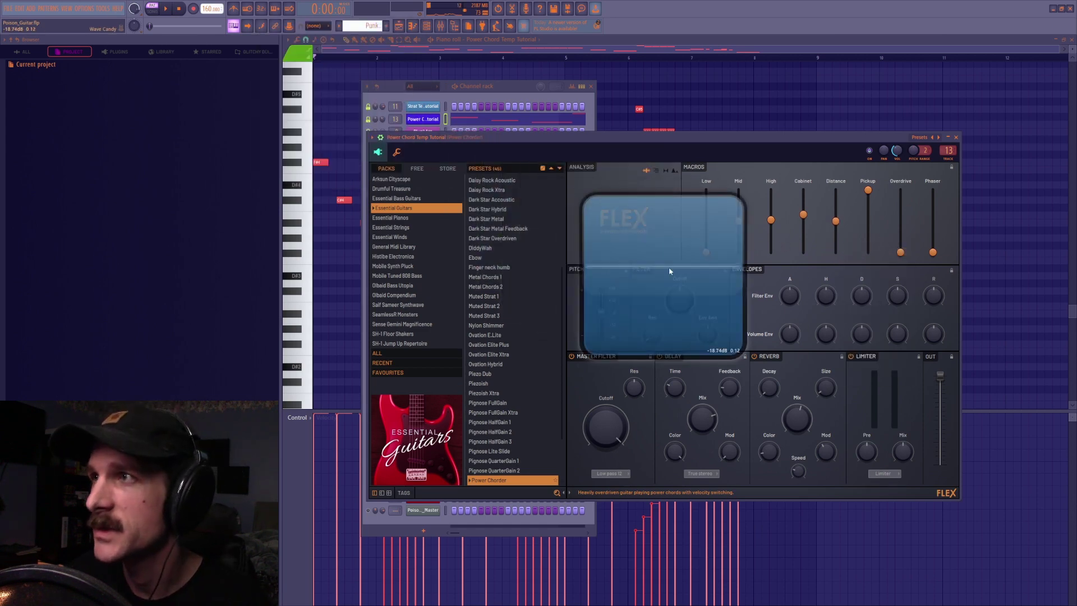
key(space)
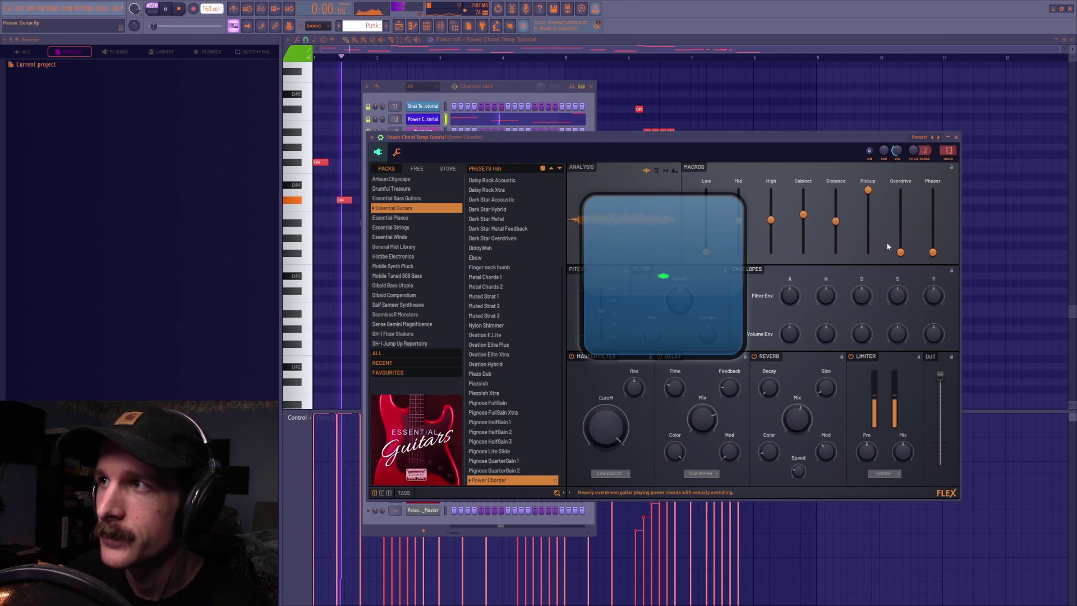
key(ctrl+z)
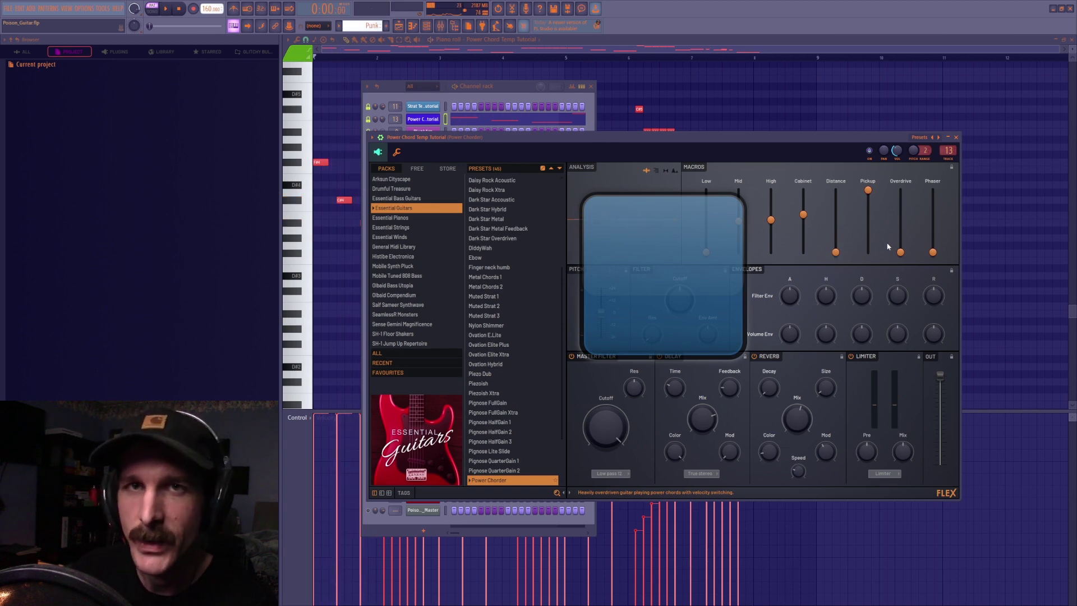
key(F9)
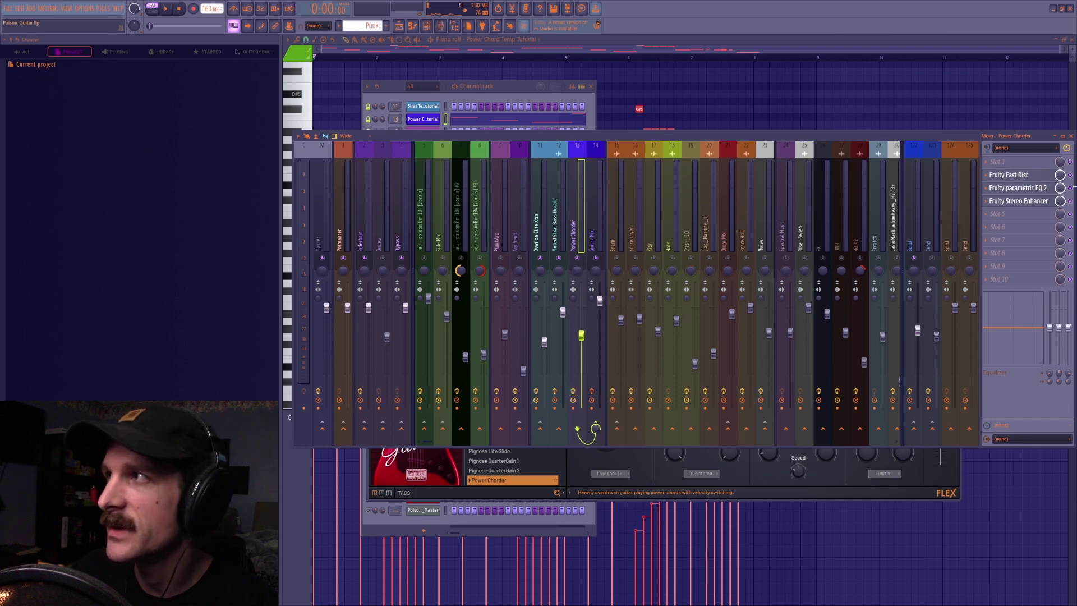
Audition the Fruity Fast Dist on the Power Chorder insert during playback
click(1044, 180)
key(space)
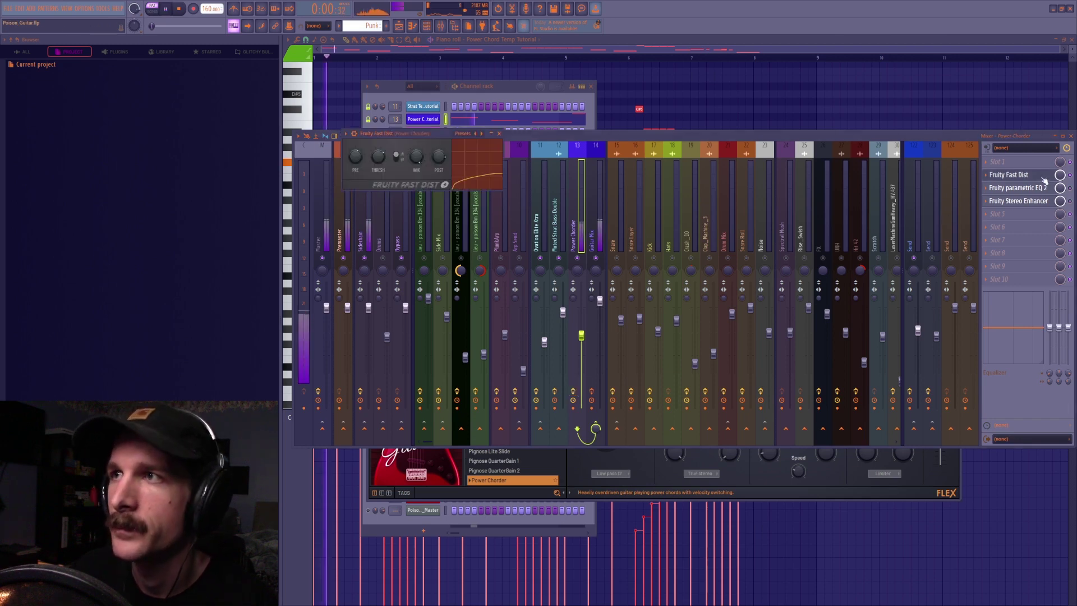
key(space)
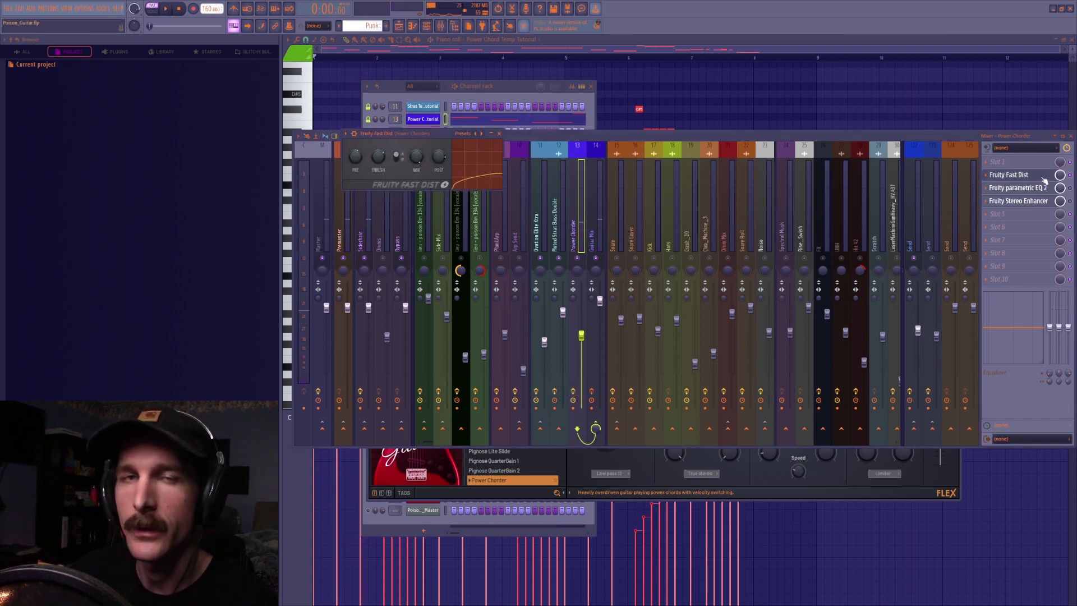
View the Parametric EQ 2 spectrum during playback, close it, and select the Ovation Elite Xtra track
click(1029, 188)
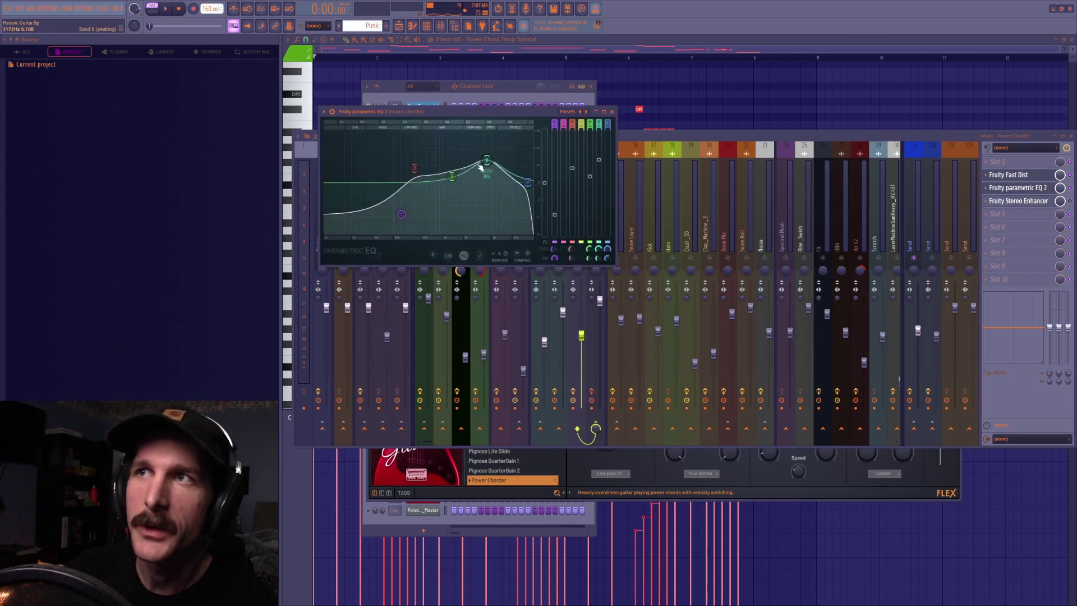
key(space)
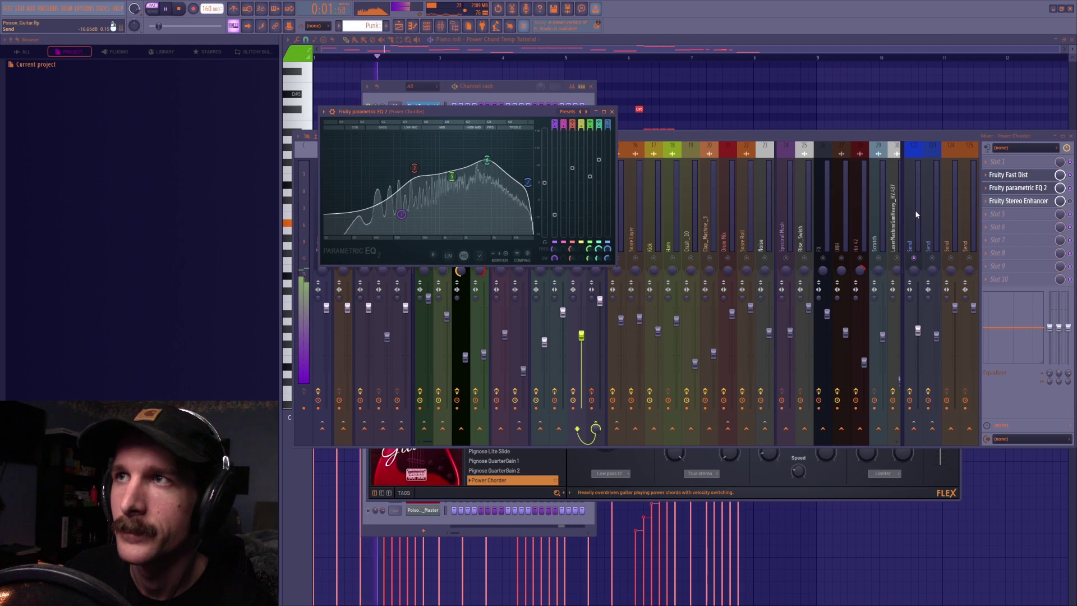
key(space)
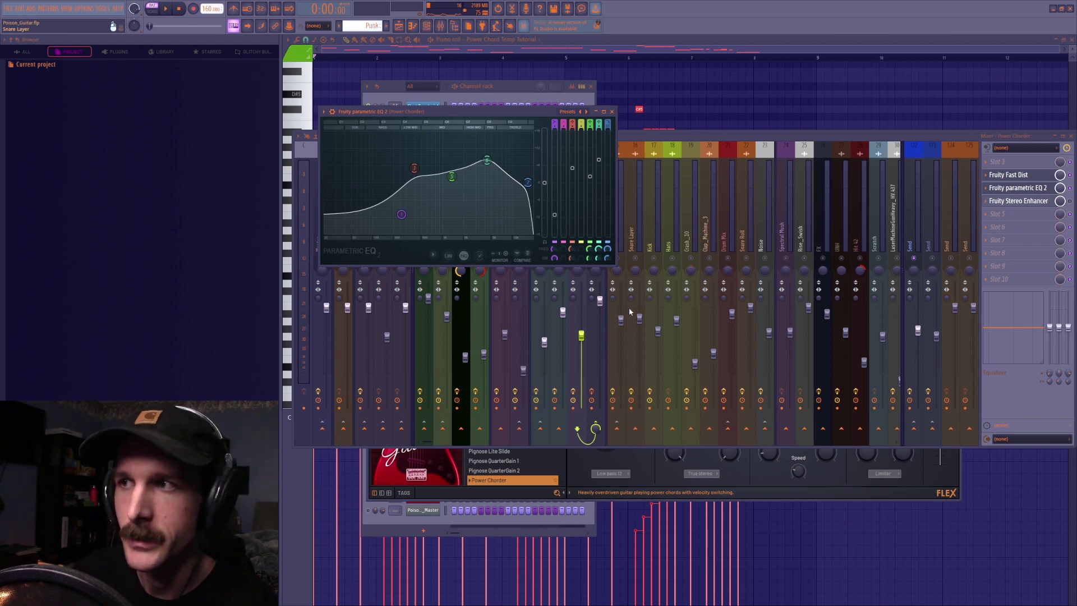
click(612, 111)
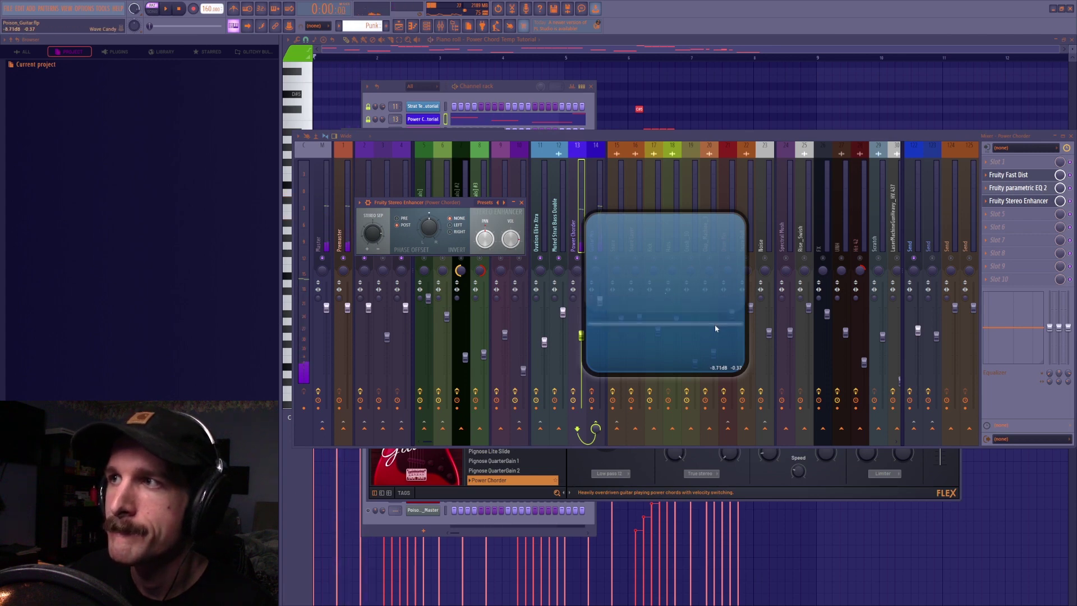
click(542, 217)
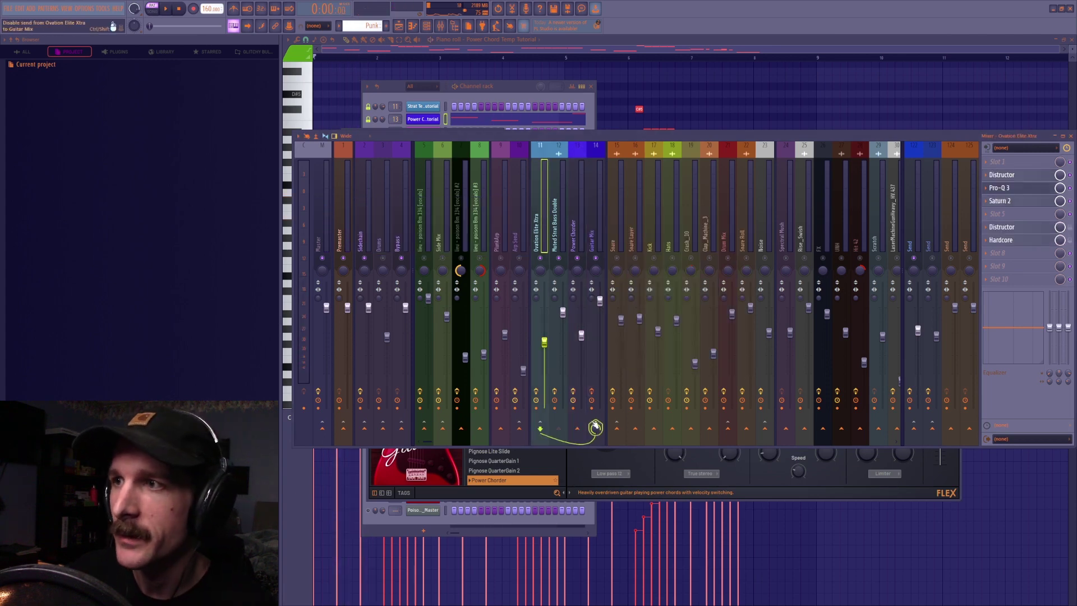
Select Power Chorder, then the Guitar Mix bus, and play the song twice to hear it
click(575, 237)
click(596, 210)
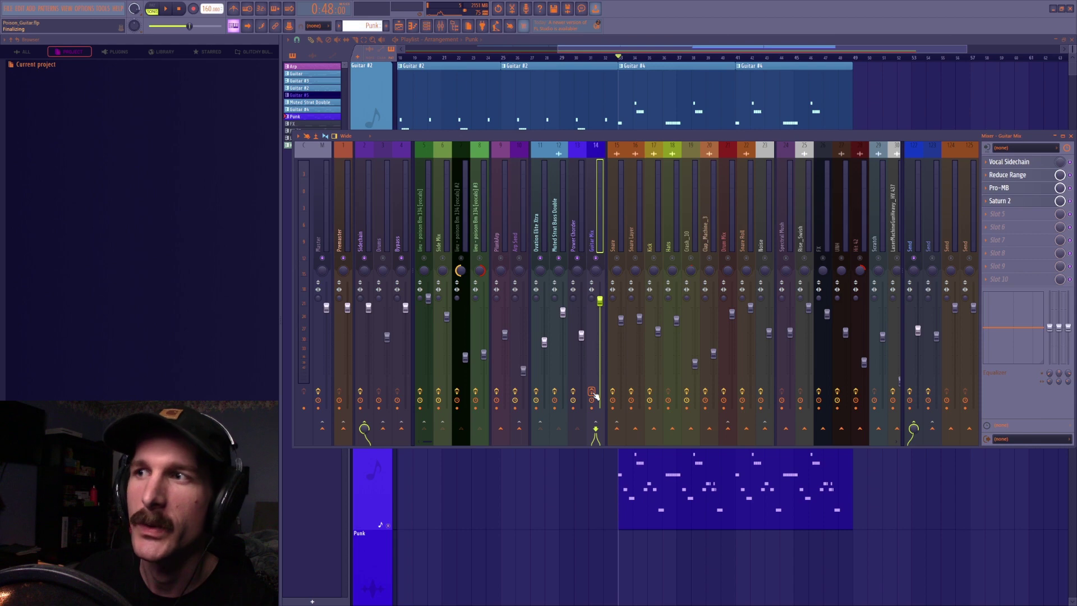
key(space)
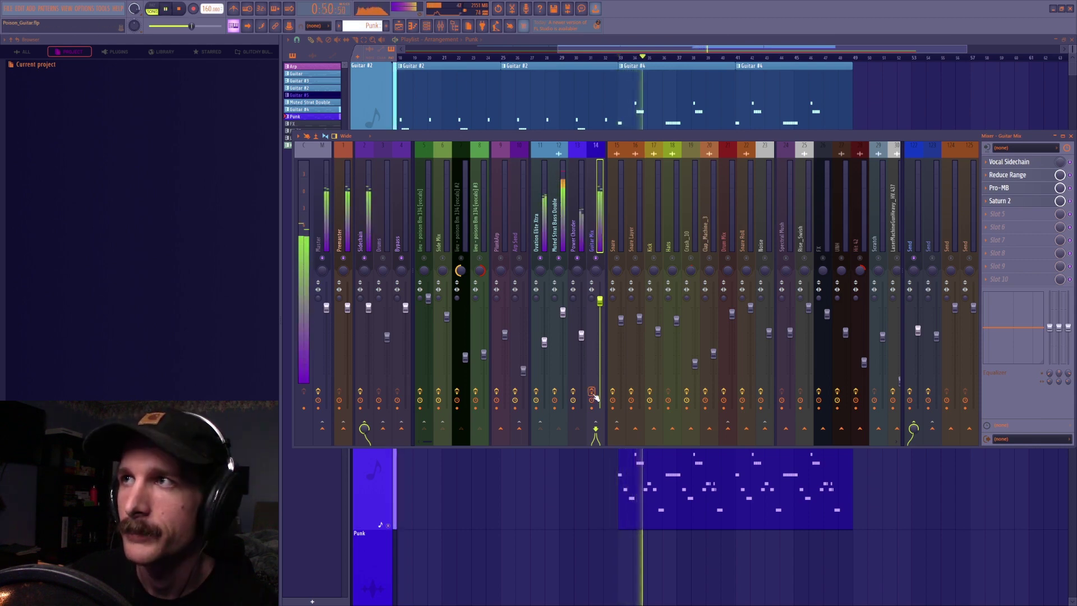
key(space)
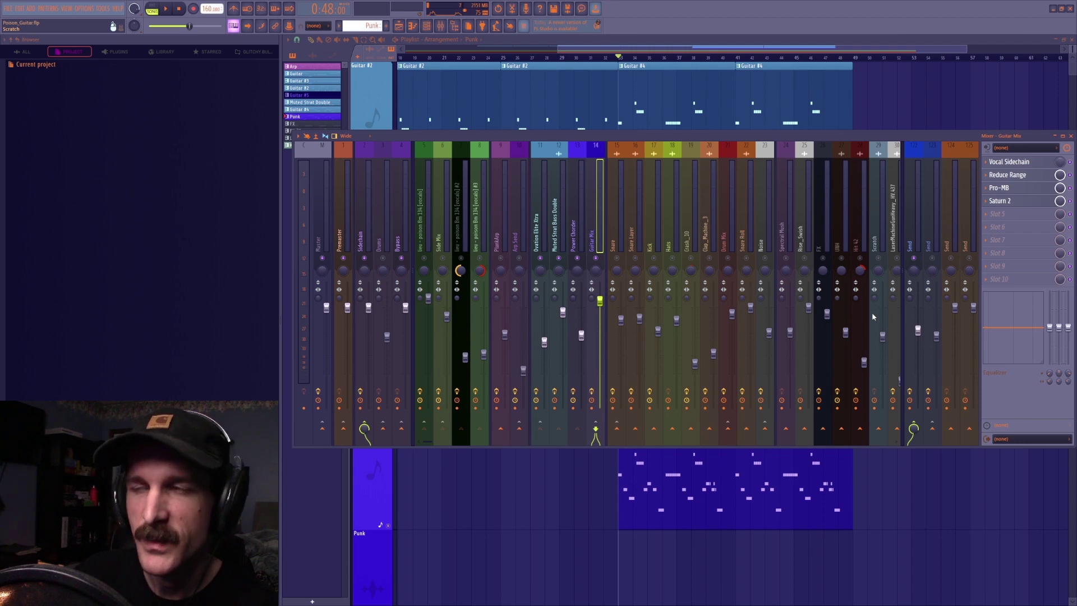
key(space)
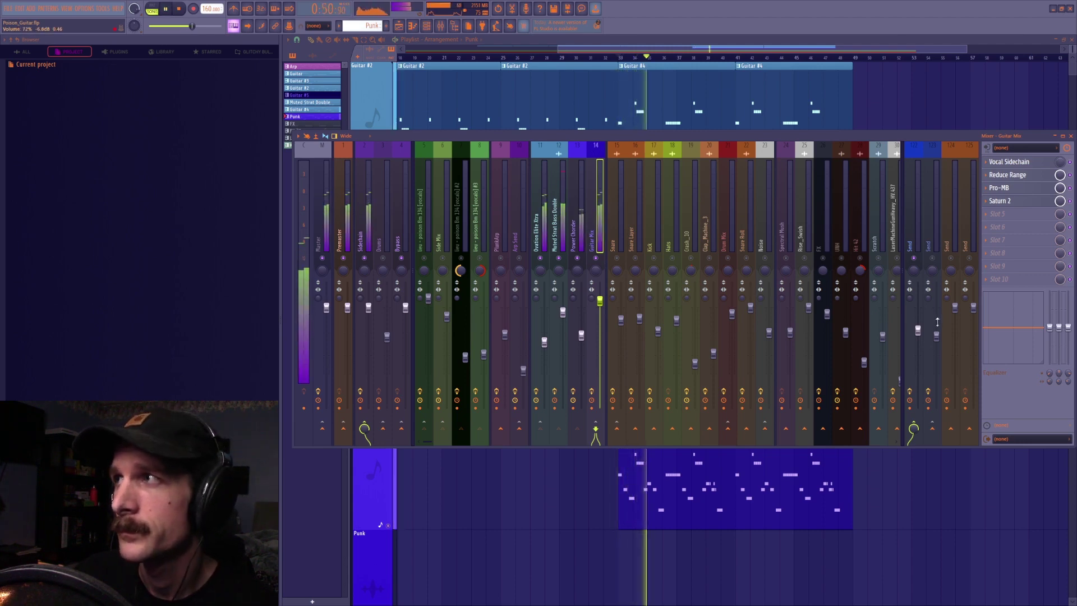
key(space)
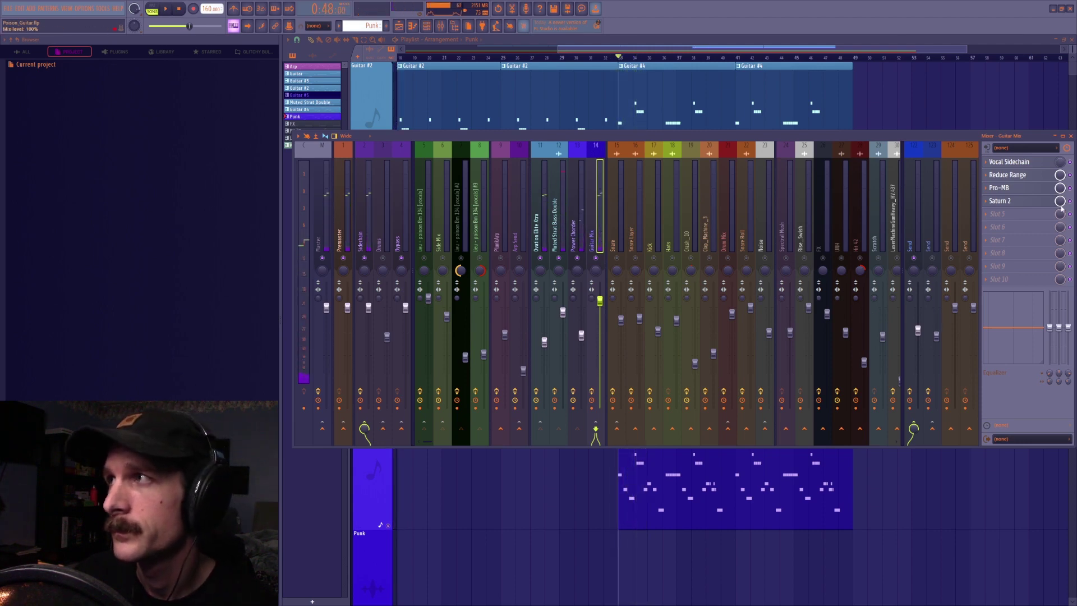
Bring up the Guitar Mix's Reduce Range compressor and listen to the compression
click(1021, 180)
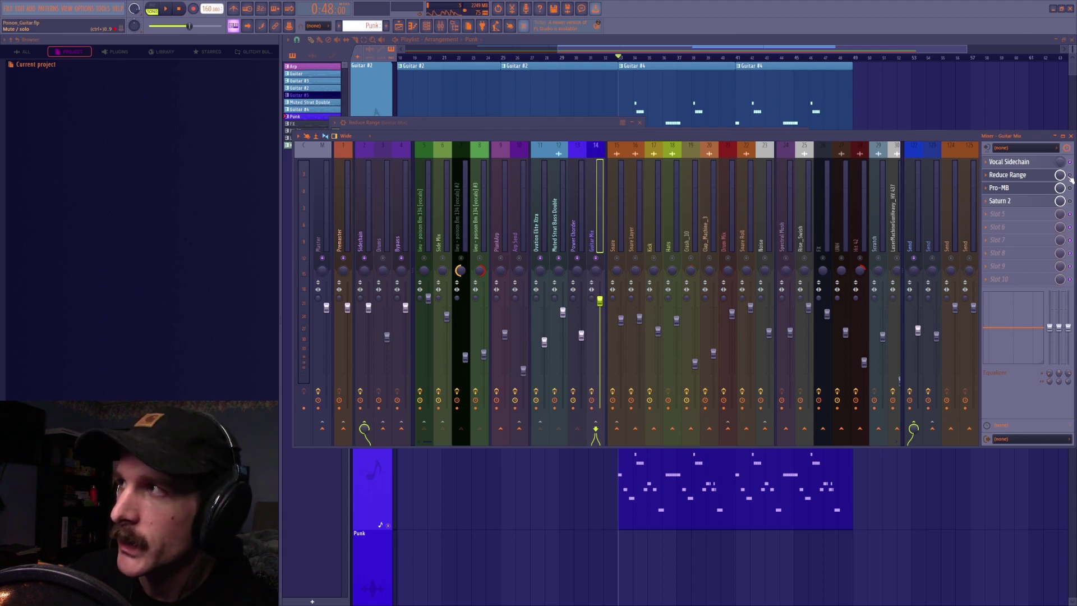
click(1045, 178)
click(1044, 178)
key(space)
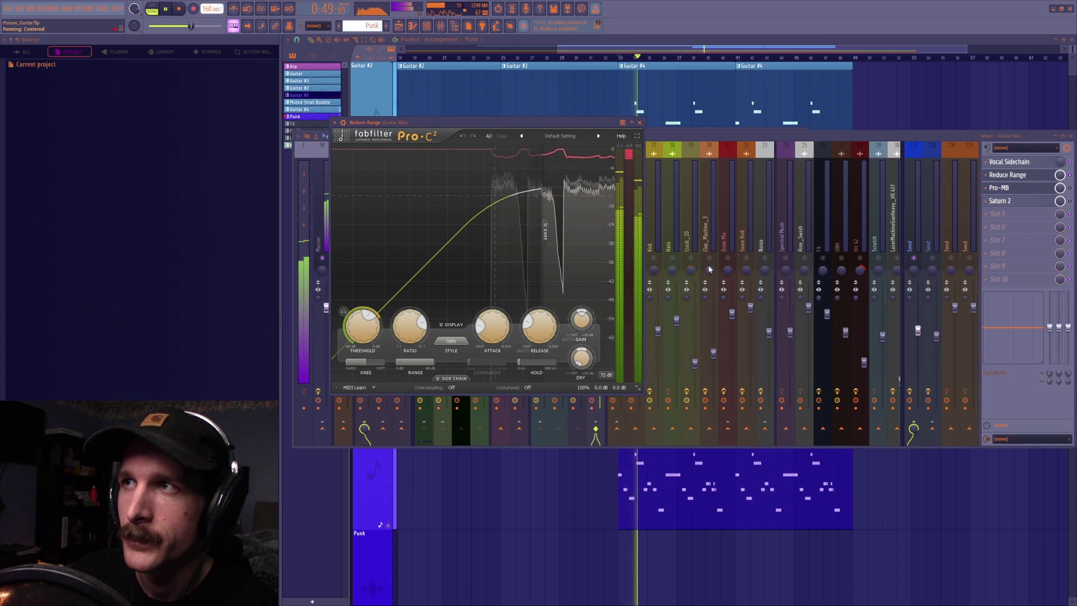
key(space)
Close the compressor and watch the limiter through two playback passes
click(639, 123)
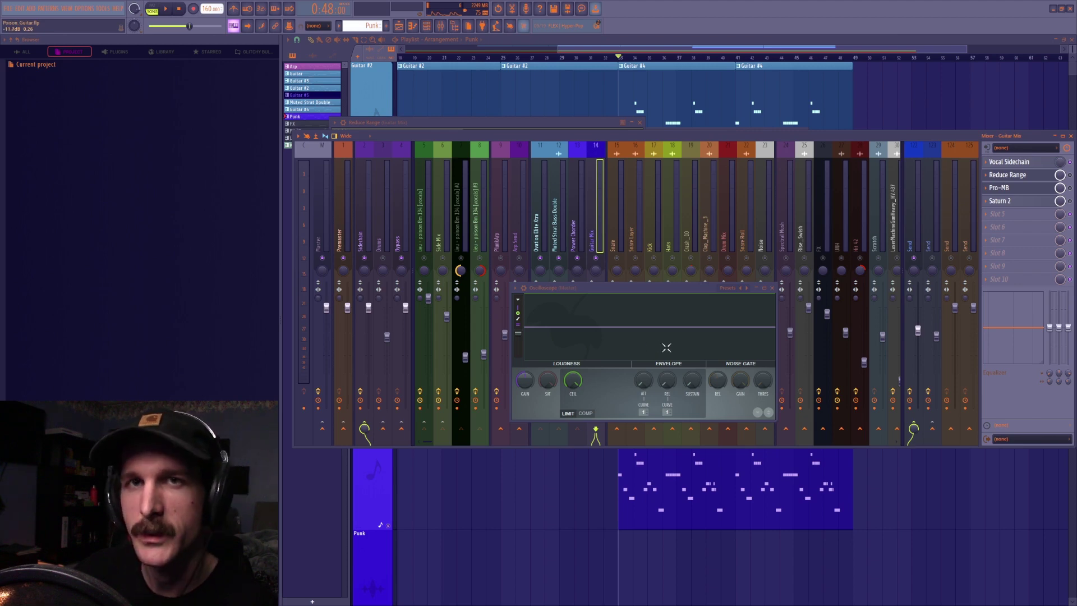
key(space)
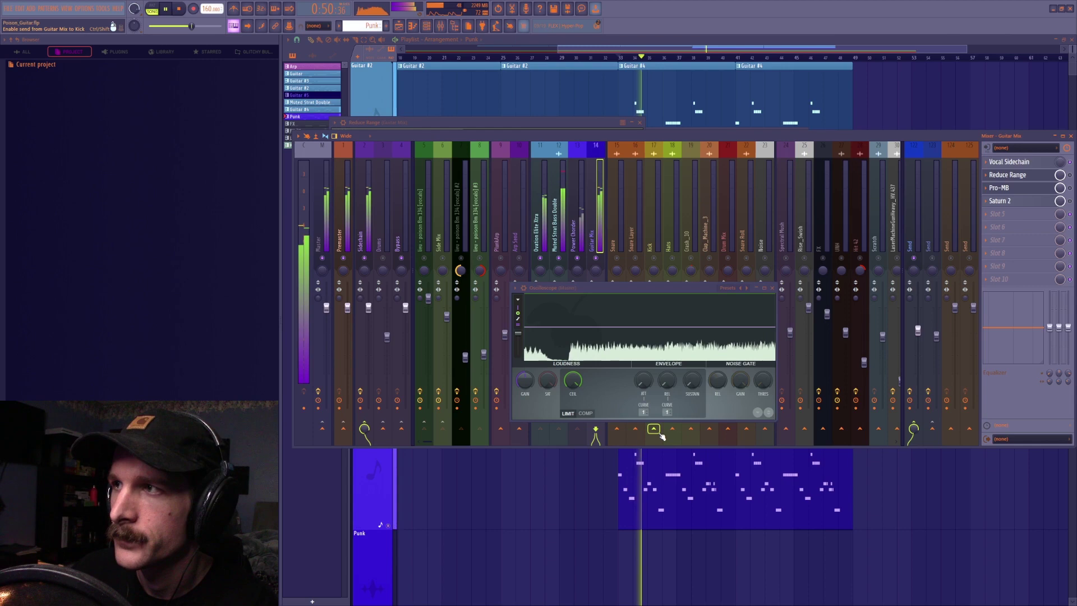
key(space)
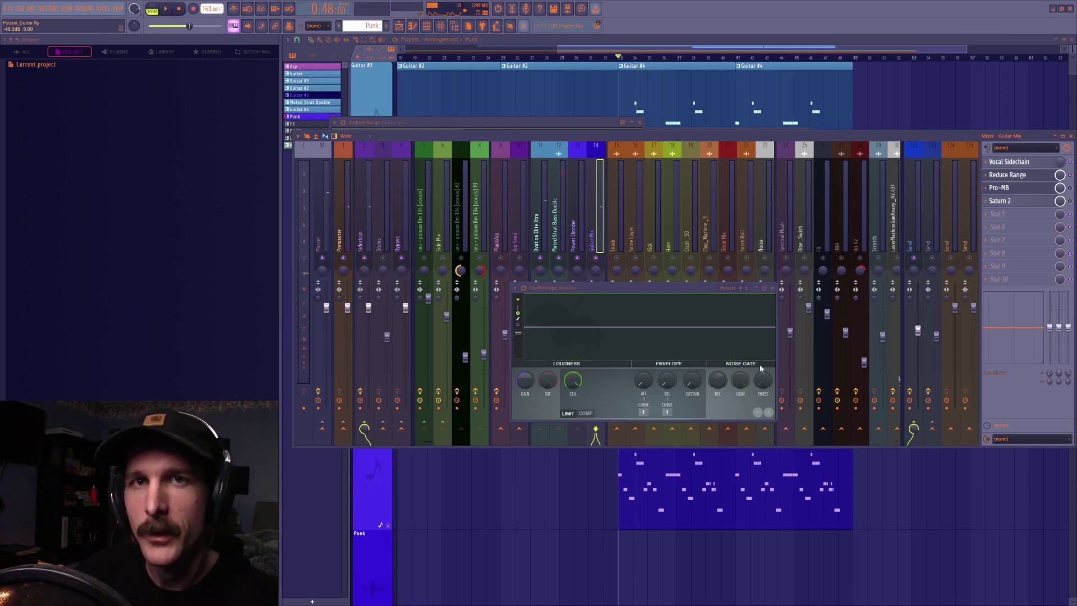
key(space)
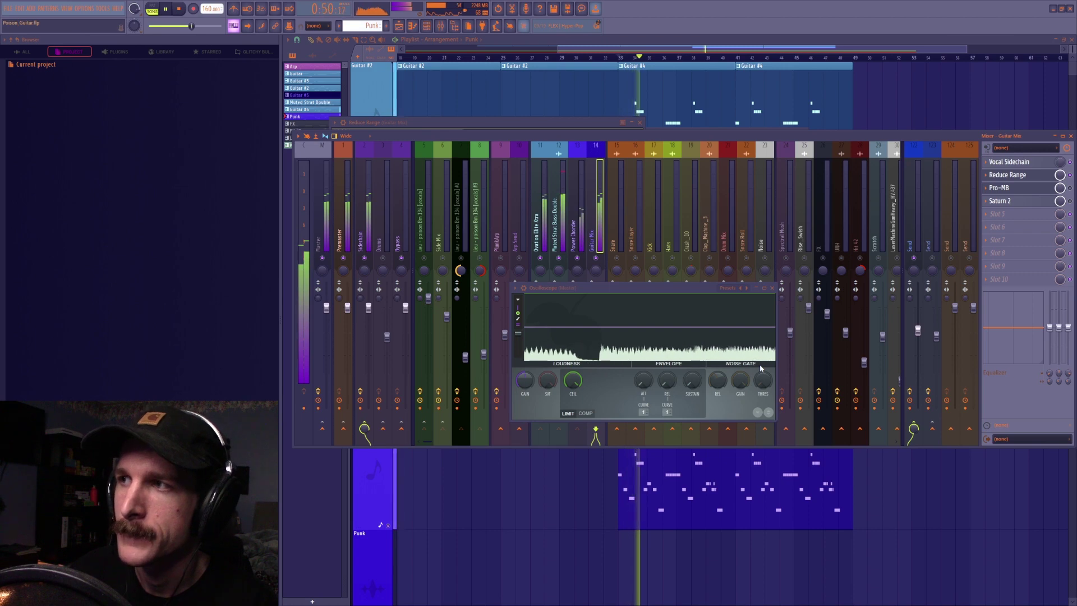
key(space)
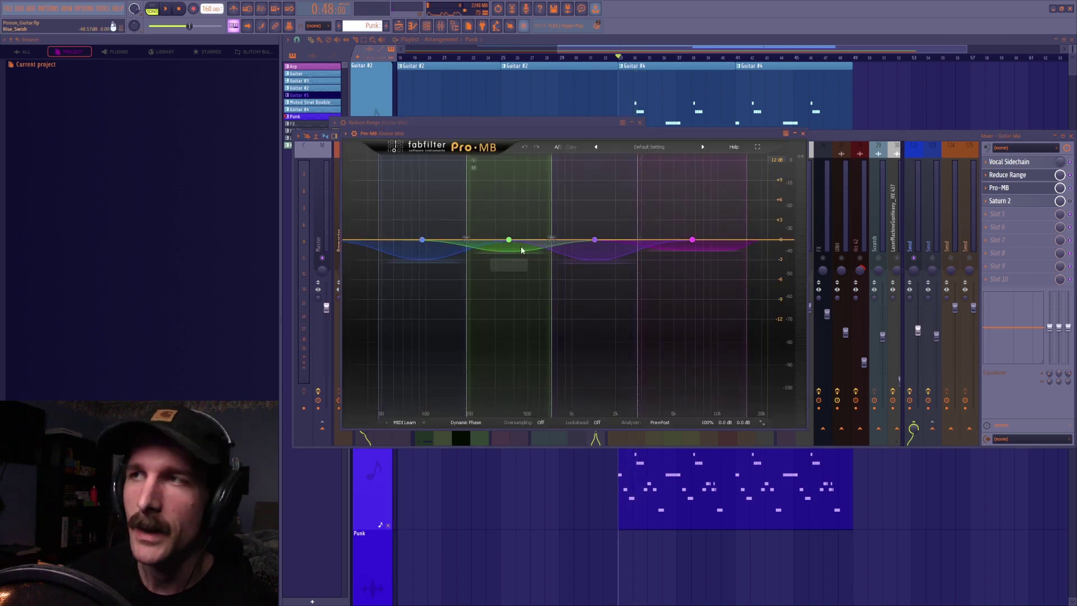
Watch the Pro-MB spectrum during playback, then solo and hear the lowest band
key(space)
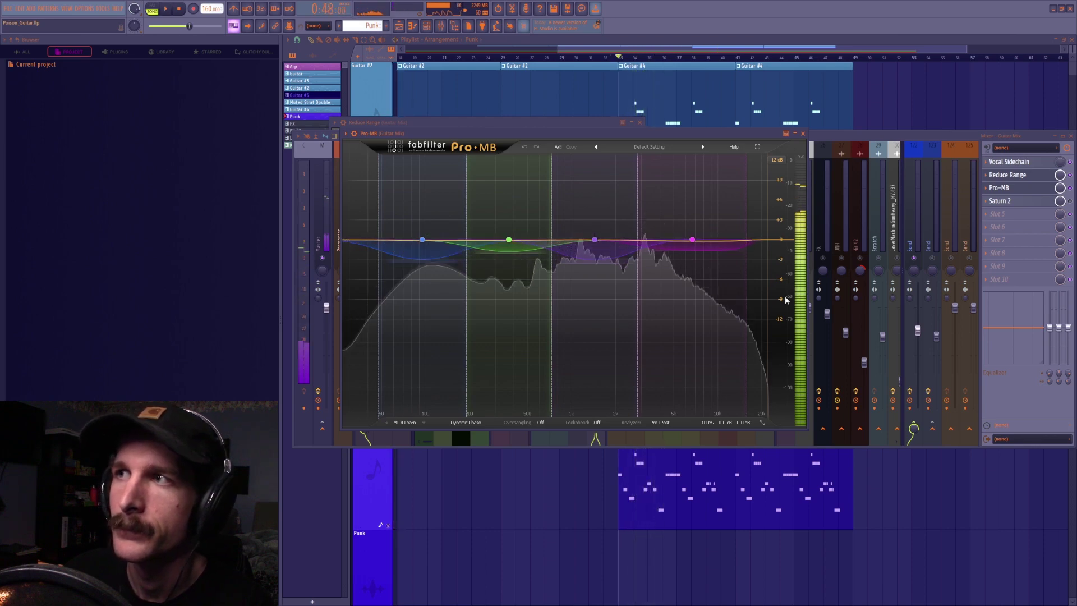
key(space)
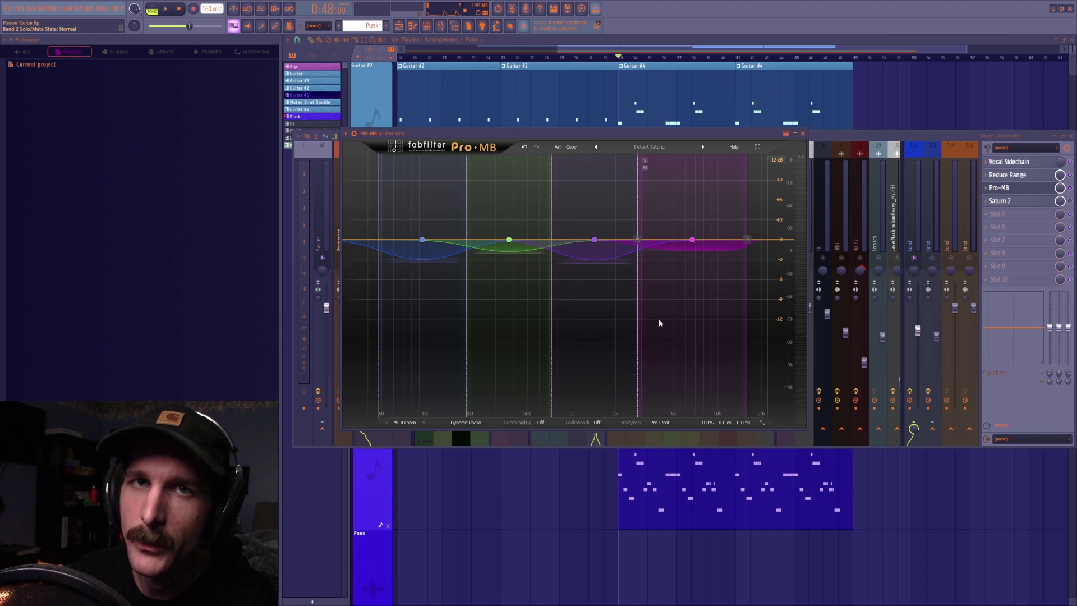
click(386, 161)
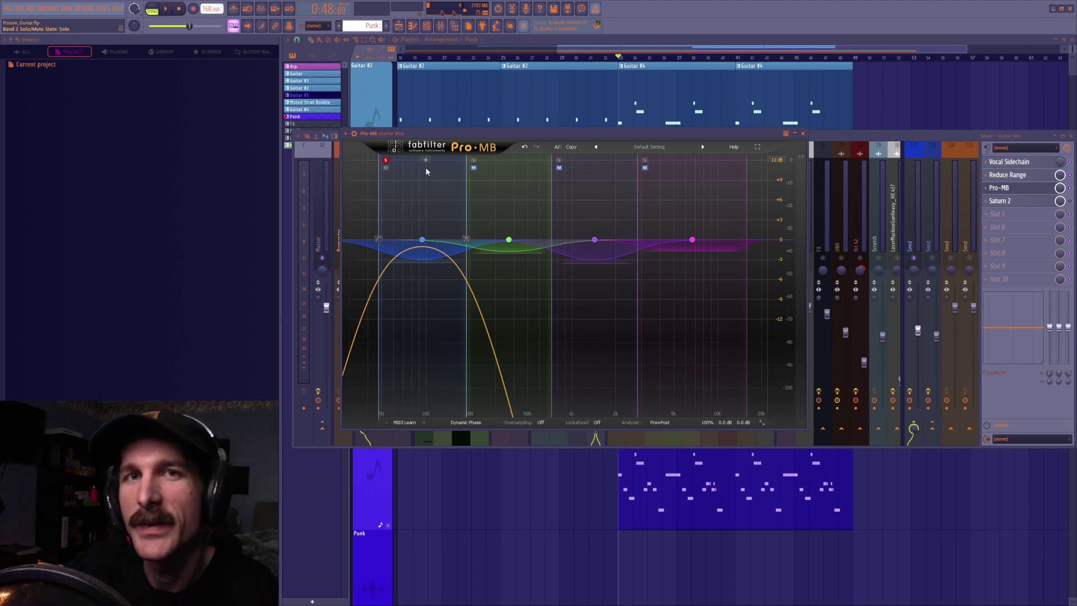
key(space)
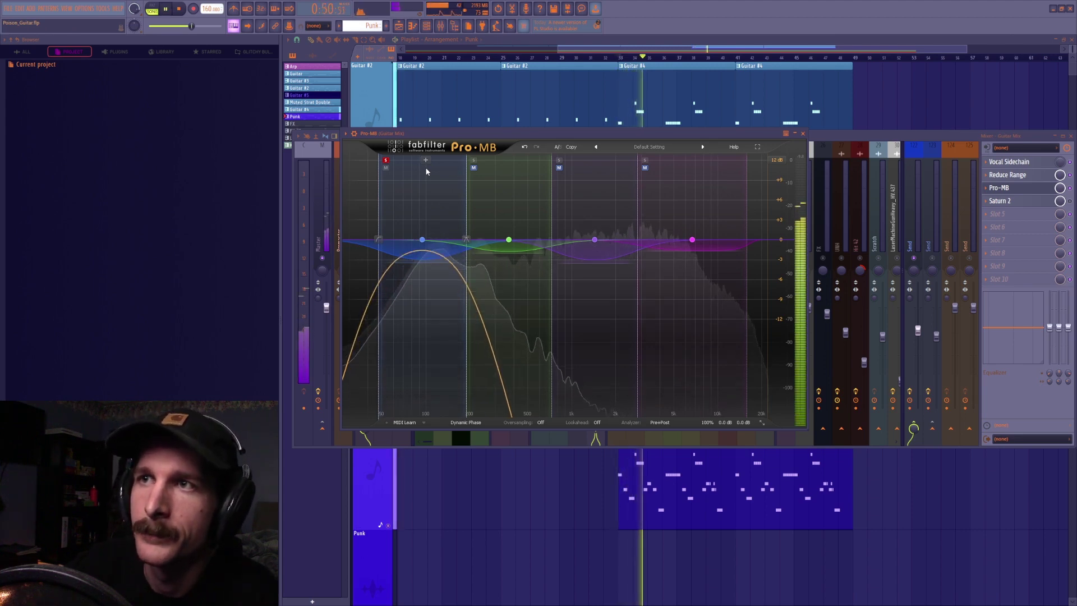
Solo bands 2, 3 and 4 with band 1 unsoloed, and replay
click(474, 161)
key(space)
click(386, 160)
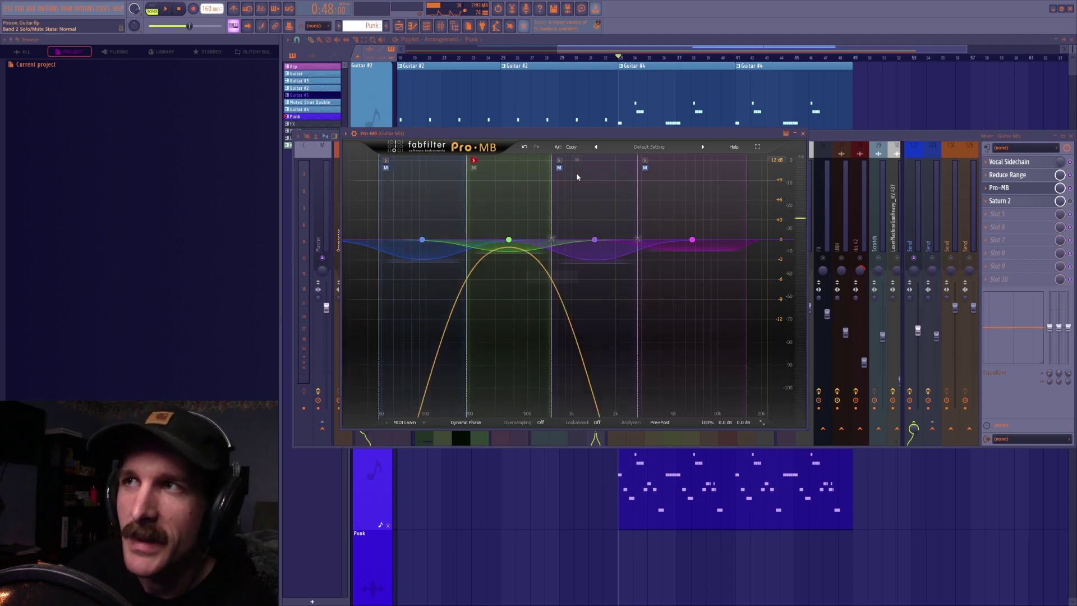
click(558, 161)
click(645, 160)
key(space)
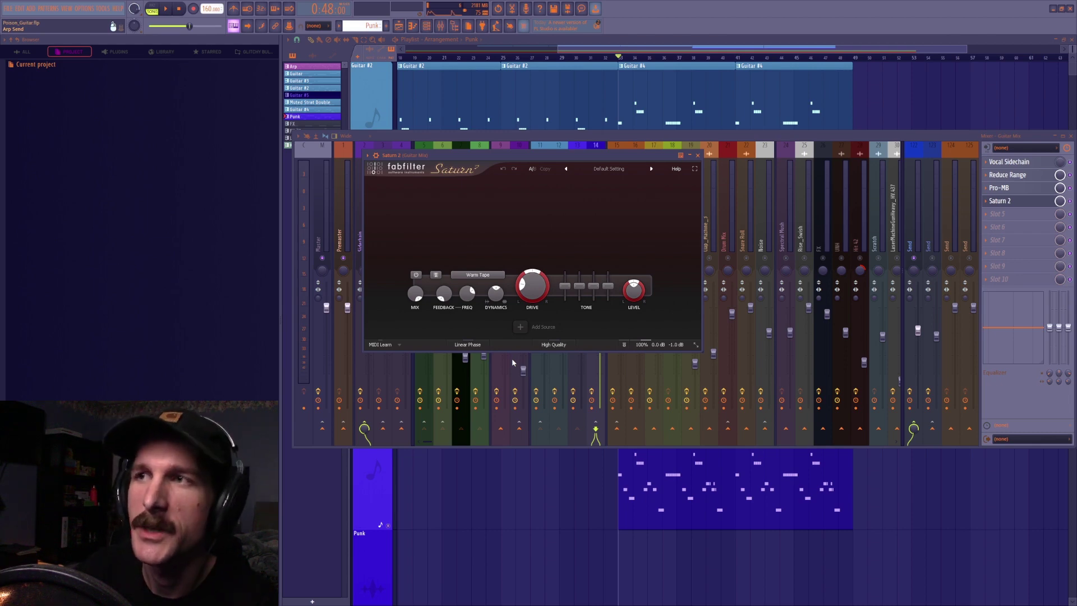
Listen to the Saturn 2 Warm Tape saturation, then close its window
key(space)
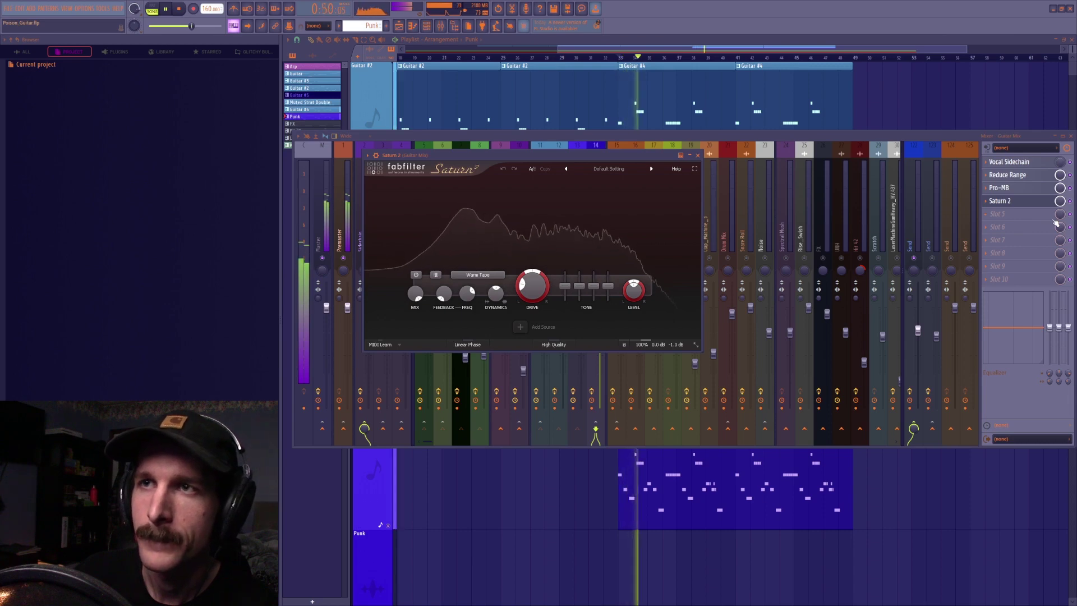
key(space)
key(Escape)
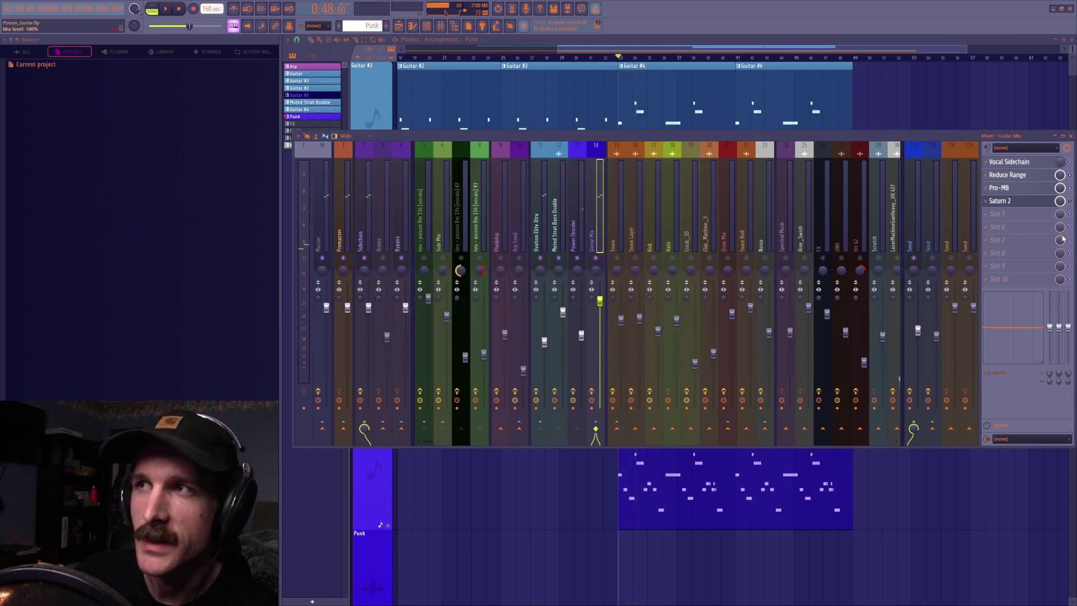
Play the full guitar mix, then close the mixer with F9
key(space)
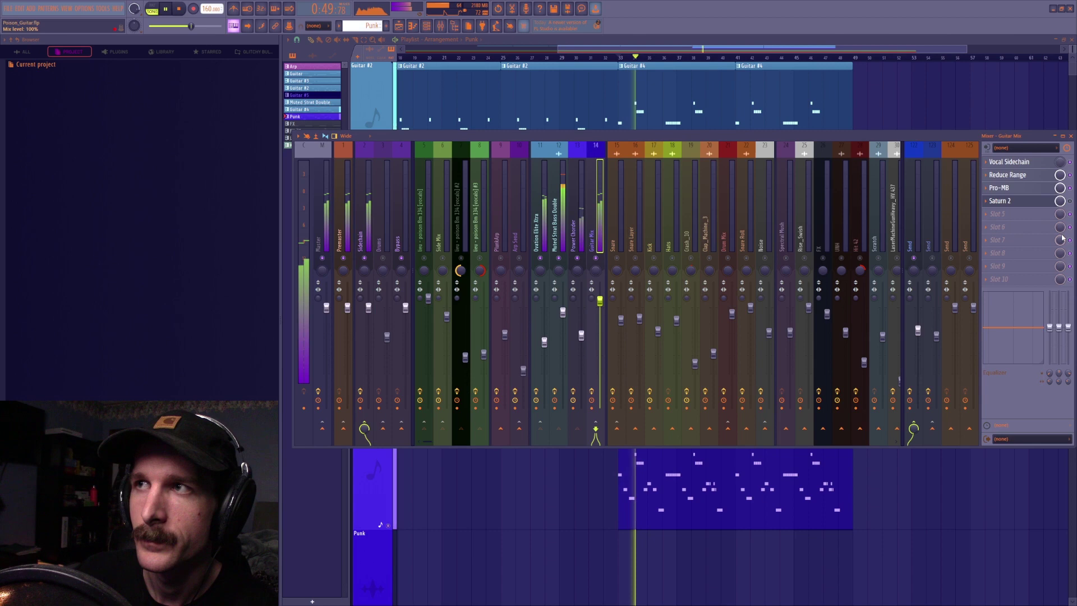
key(space)
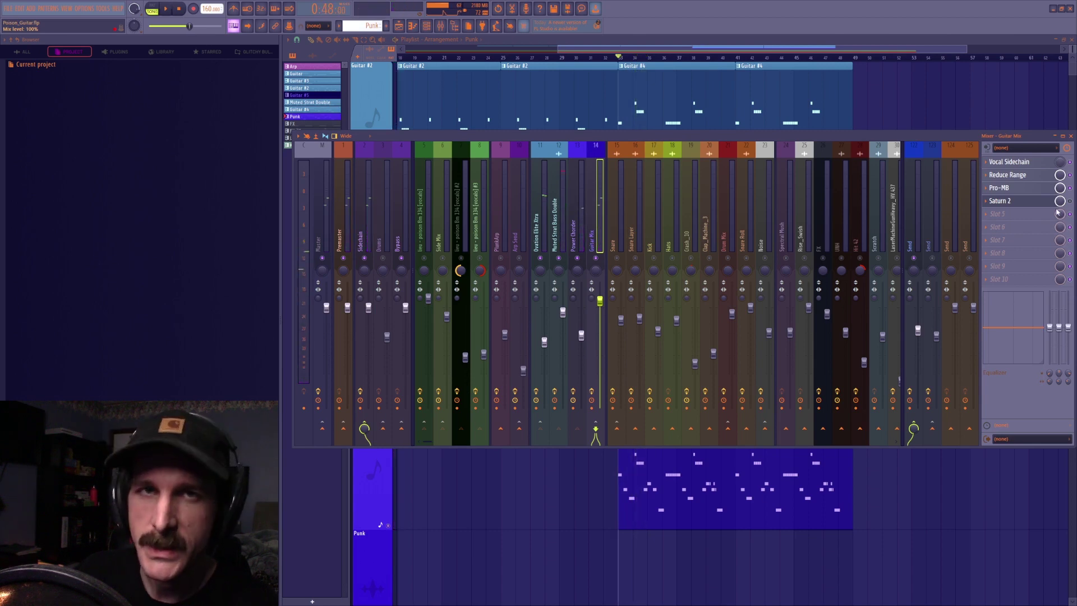
key(F9)
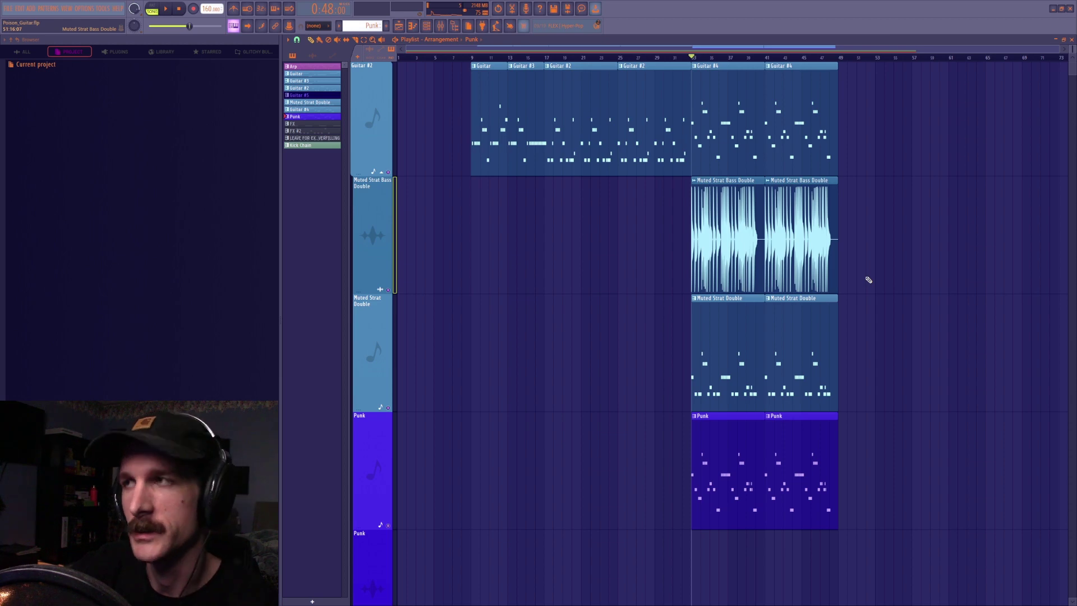
key(space)
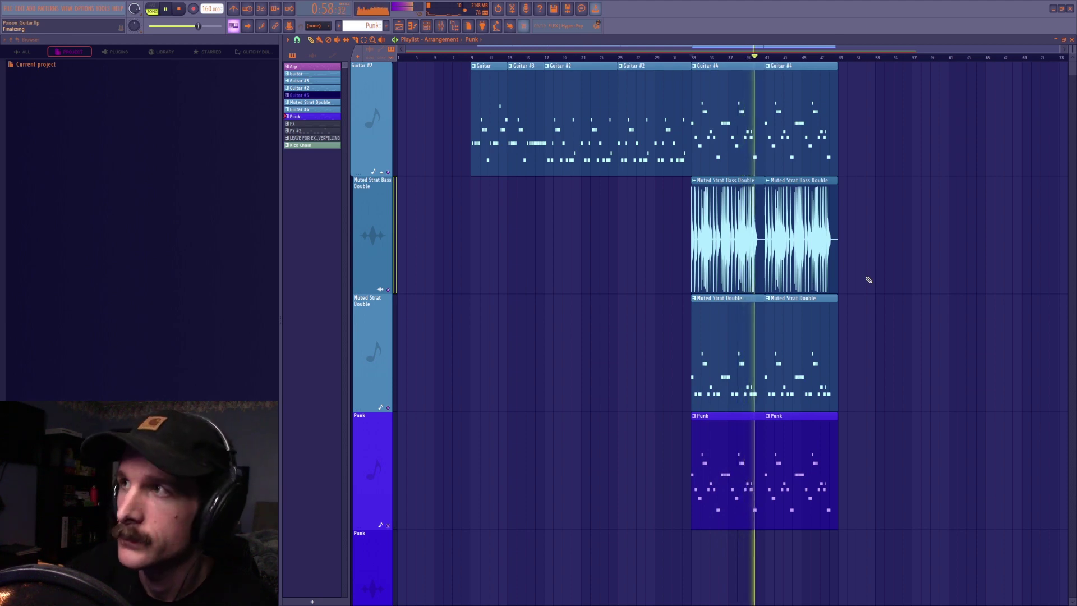
key(space)
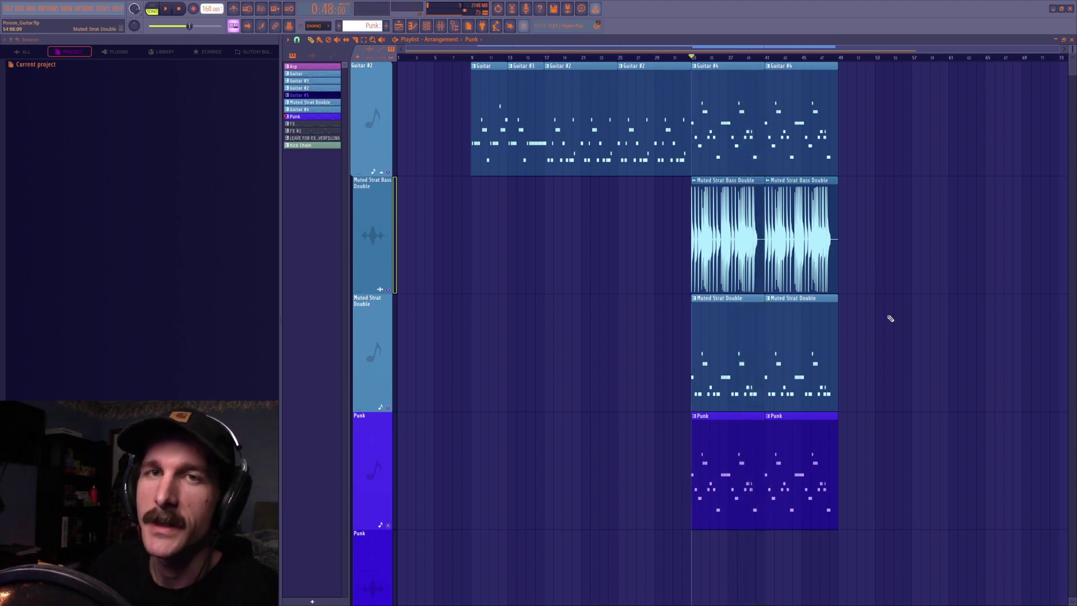